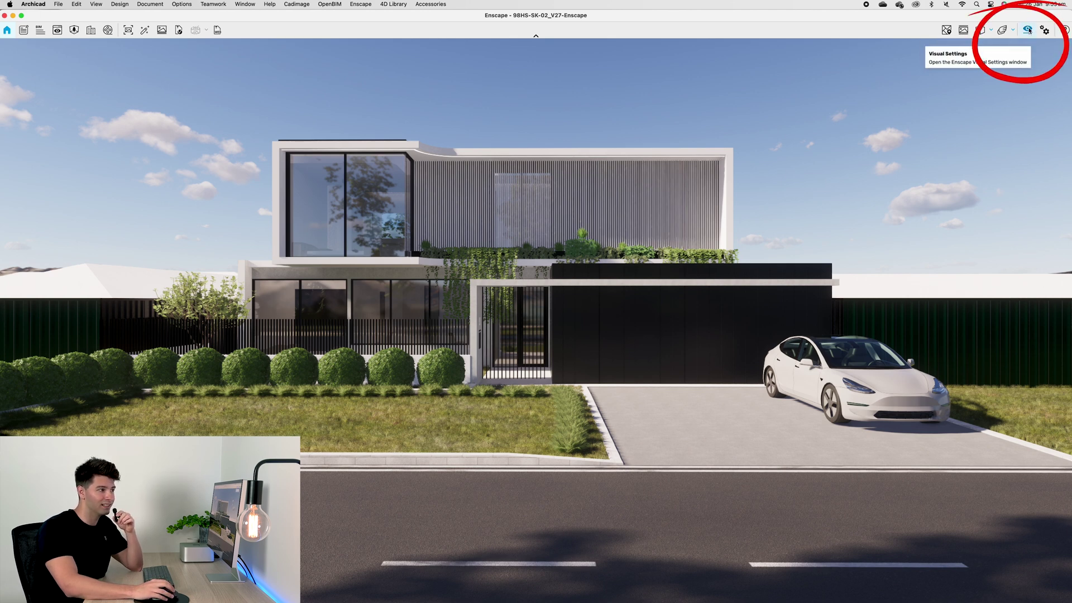
Open the visual settings beside the house and look through the available style modes.
left_click(1028, 30)
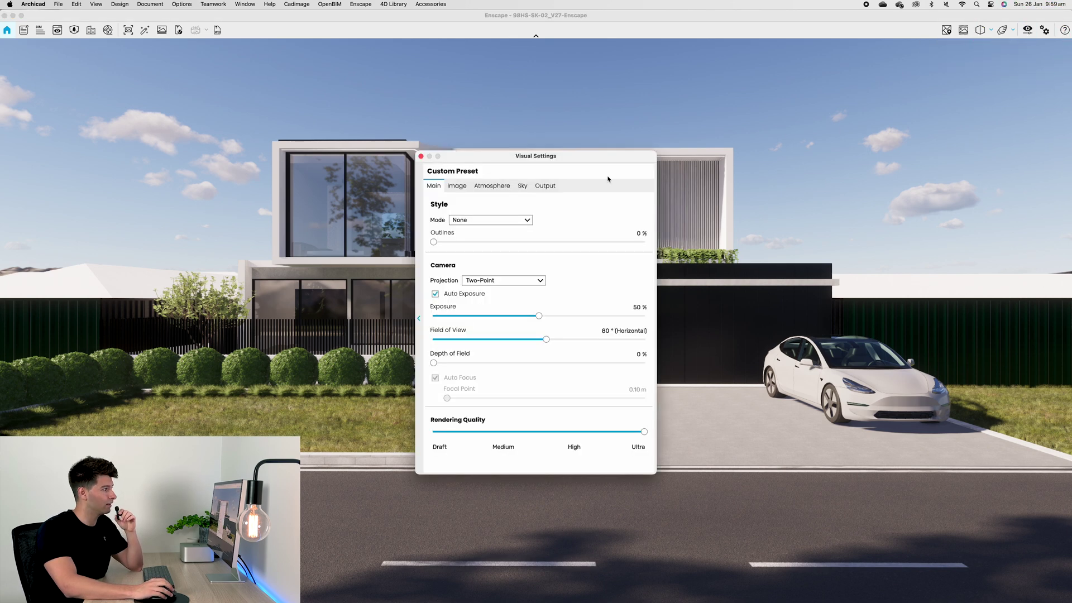
left_click_drag(562, 160, 950, 115)
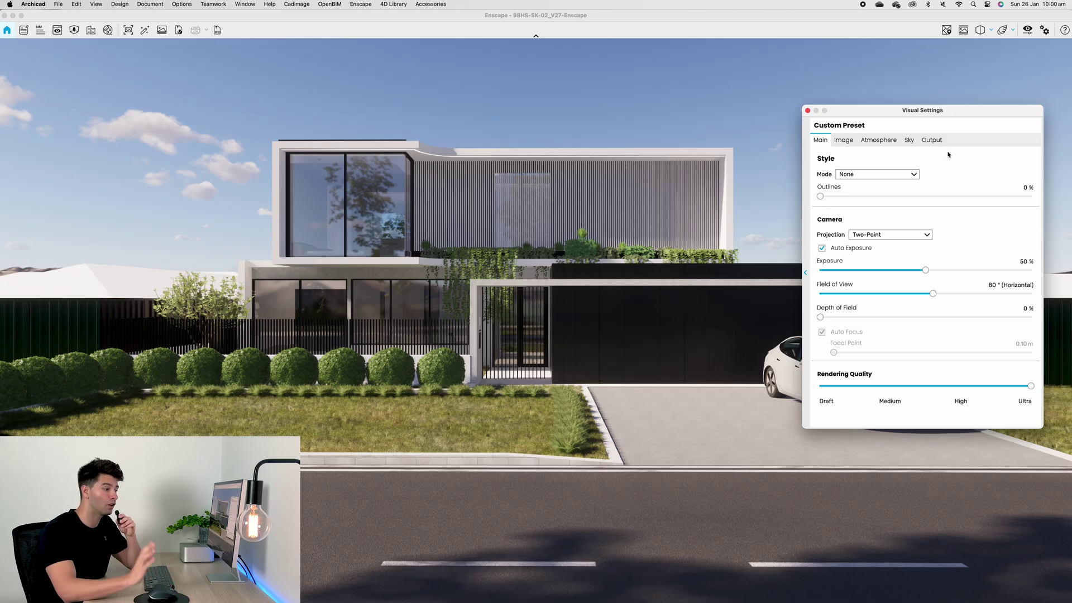
left_click(847, 143)
left_click(820, 140)
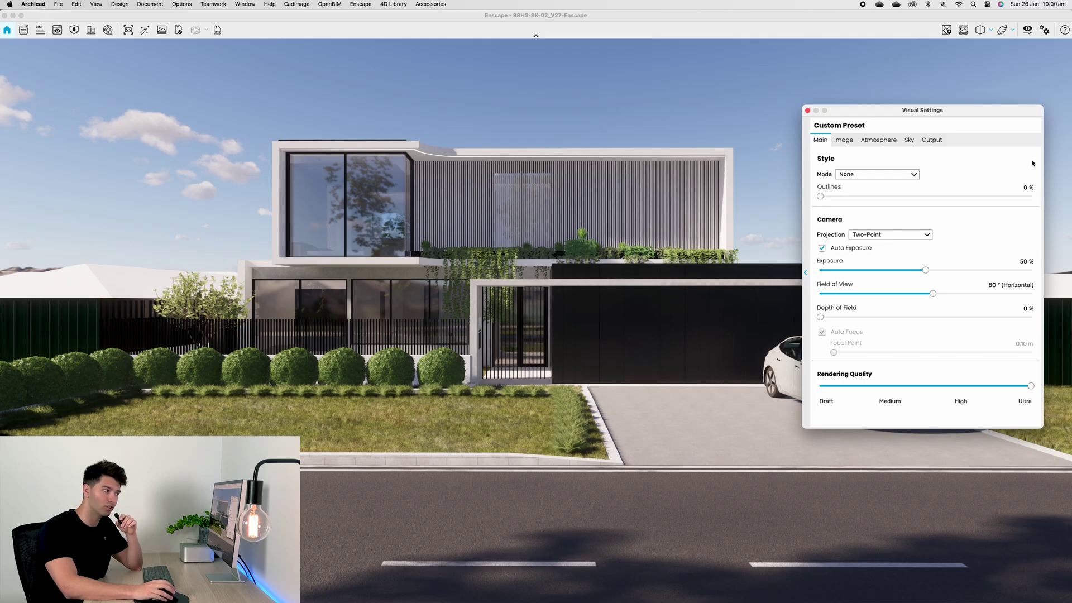
left_click(893, 176)
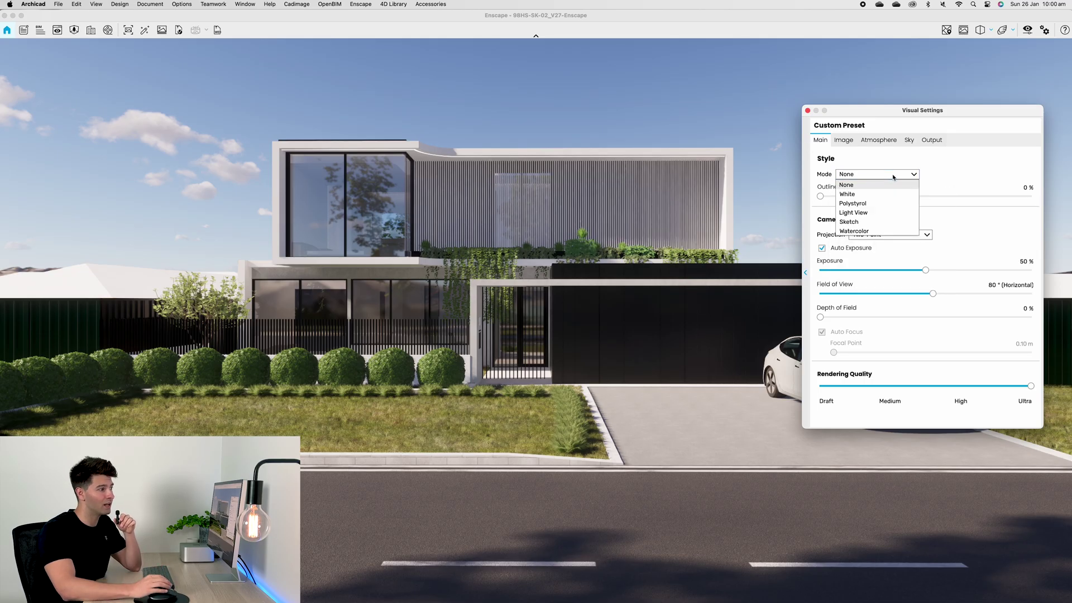
left_click(950, 179)
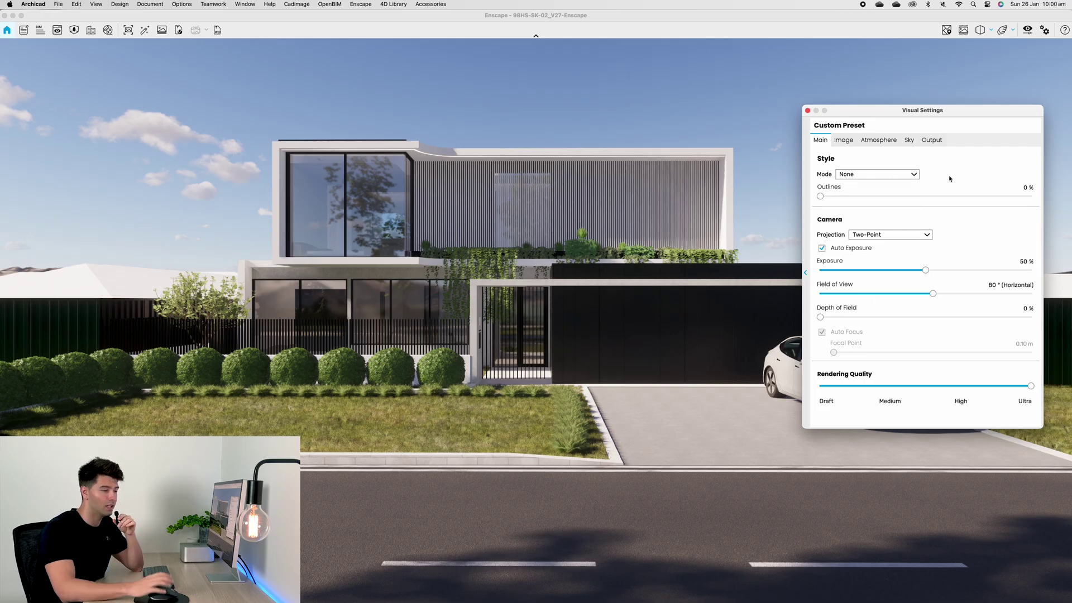
Set the style mode to White and the outline thickness to 10%.
left_click(913, 175)
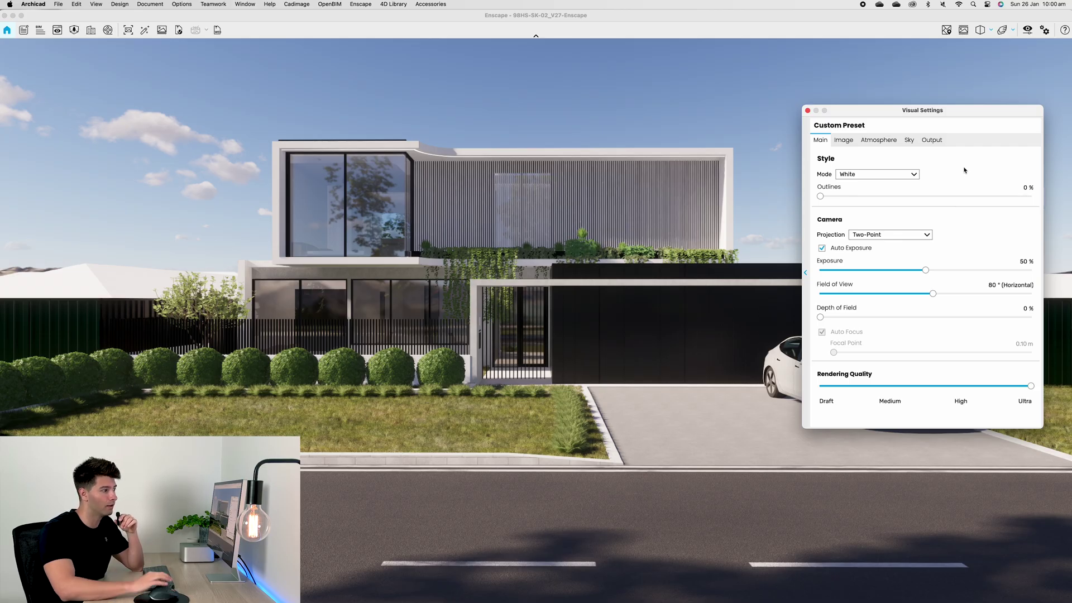
left_click_drag(949, 110, 973, 472)
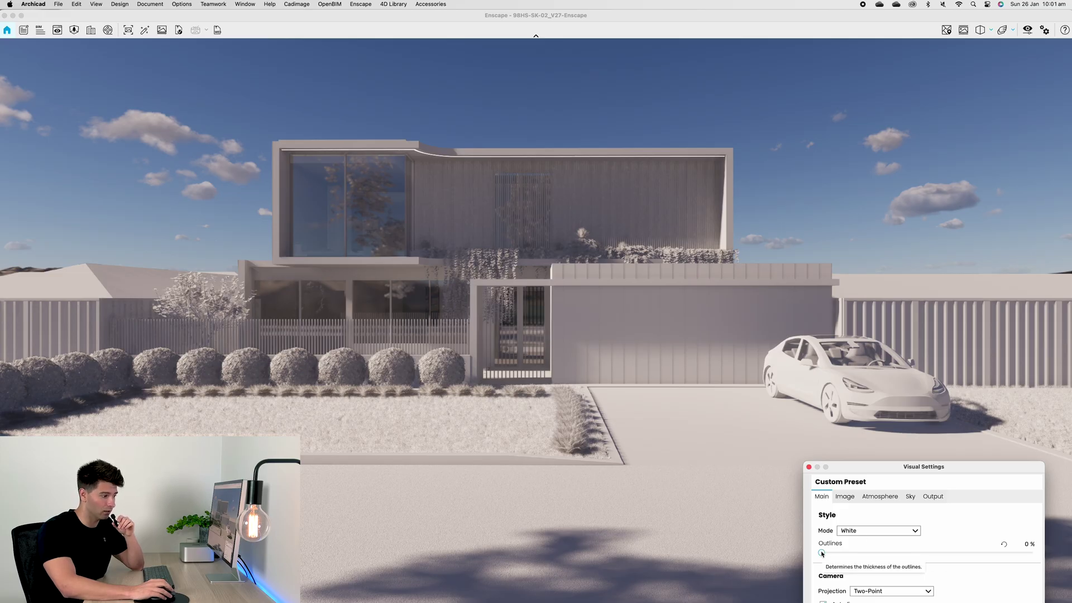
left_click_drag(822, 553, 889, 552)
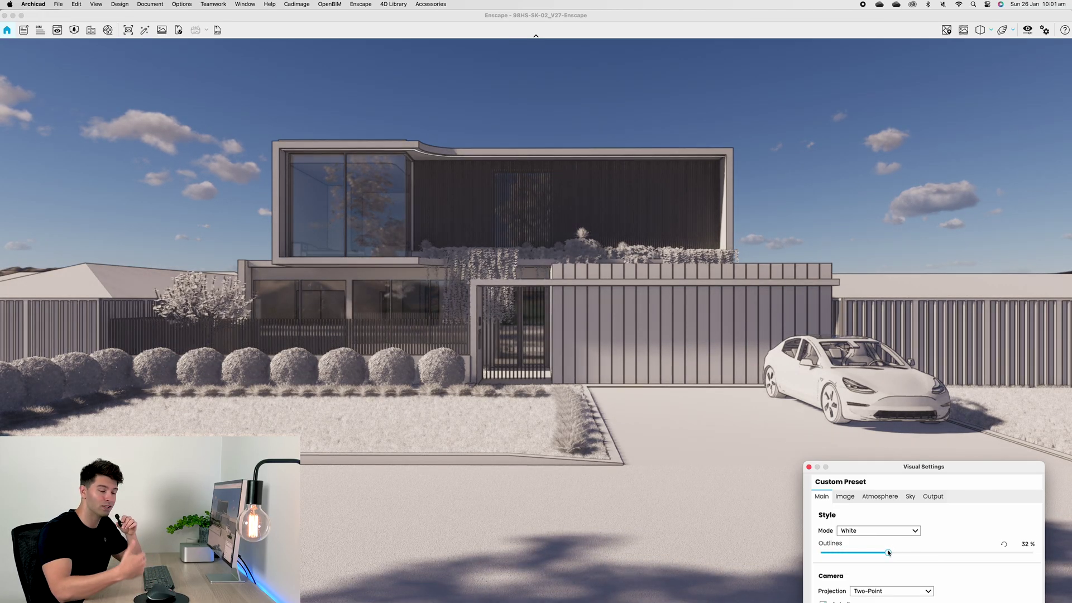
left_click_drag(888, 552, 1041, 550)
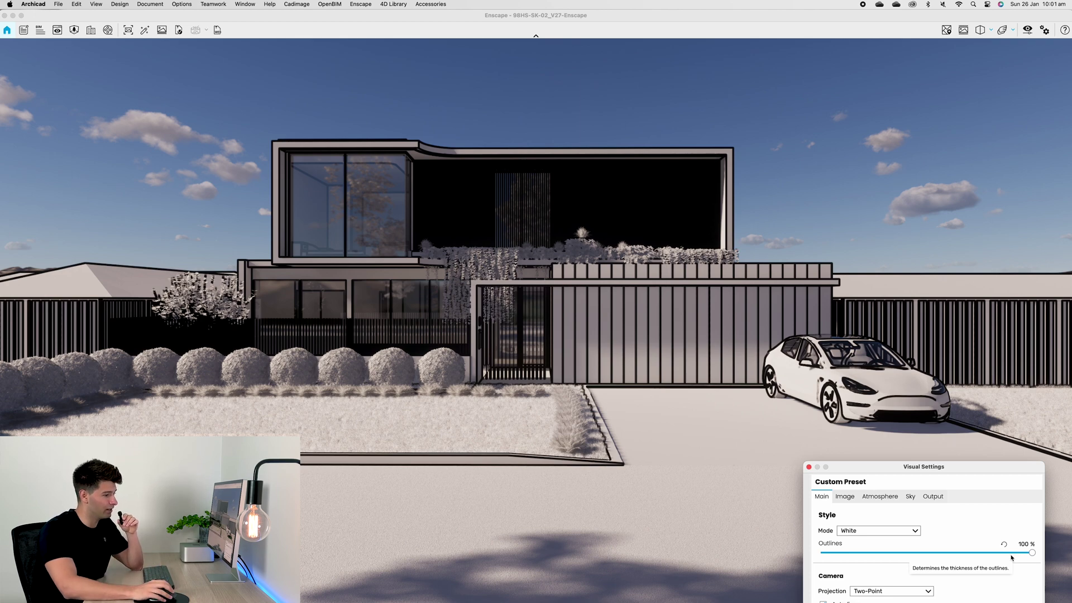
left_click_drag(1011, 553, 844, 554)
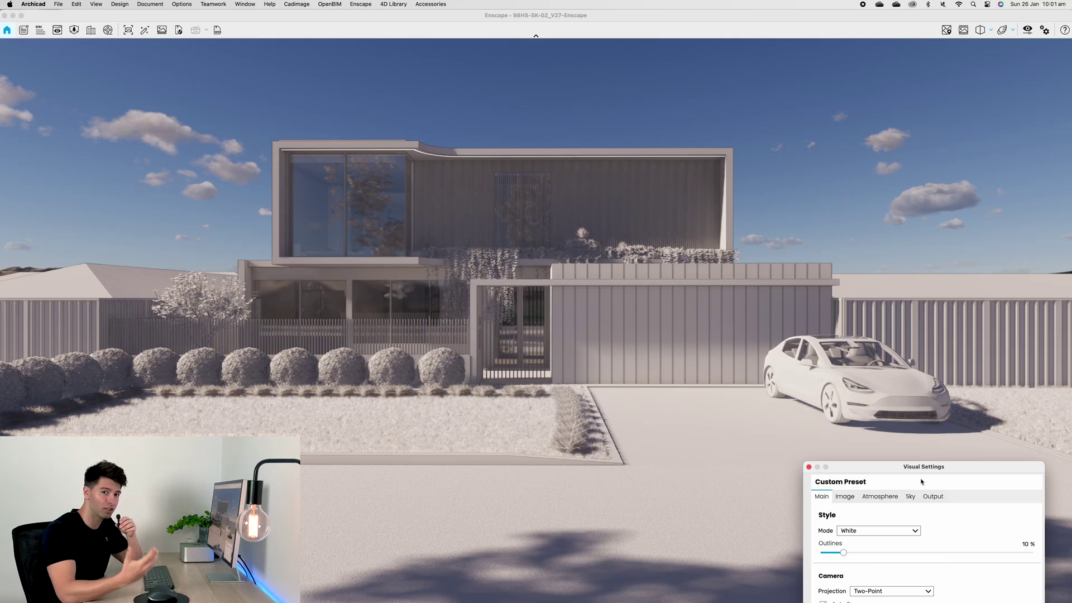
Change the style mode to Polystyrol and set the outlines to 11%.
left_click(857, 534)
left_click(855, 539)
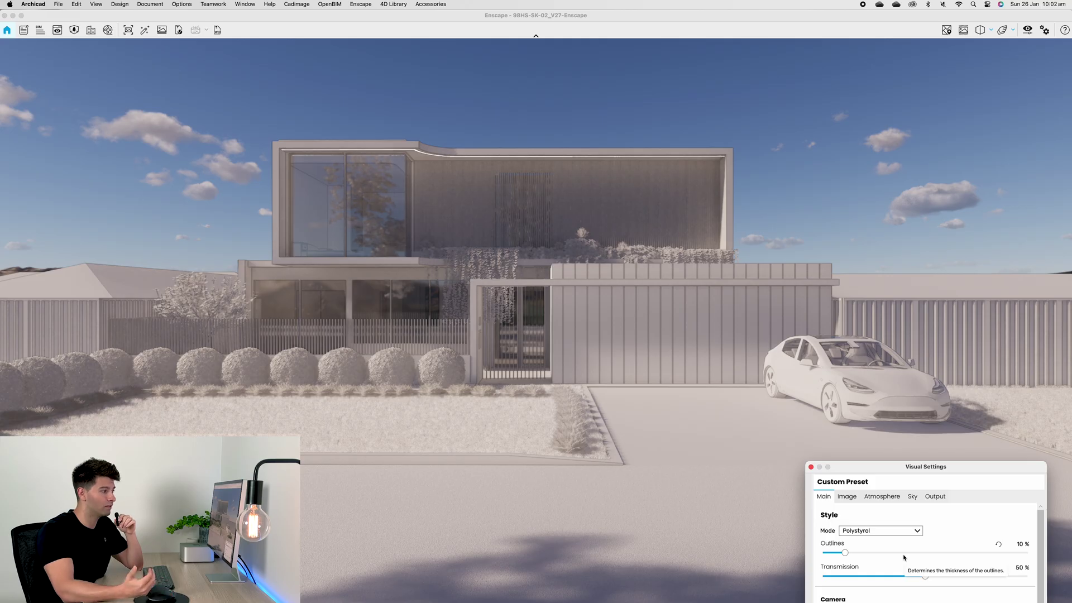
left_click_drag(939, 469, 942, 259)
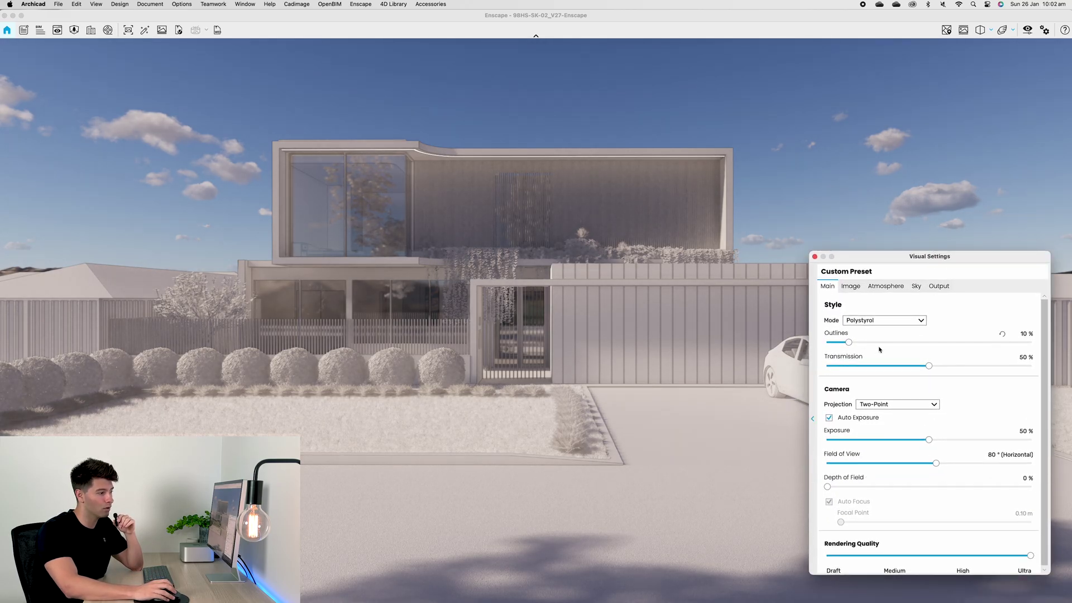
mouse_move(851, 342)
left_mouse_down()
mouse_move(821, 342)
mouse_move(1029, 342)
mouse_move(832, 344)
mouse_move(849, 343)
left_mouse_up()
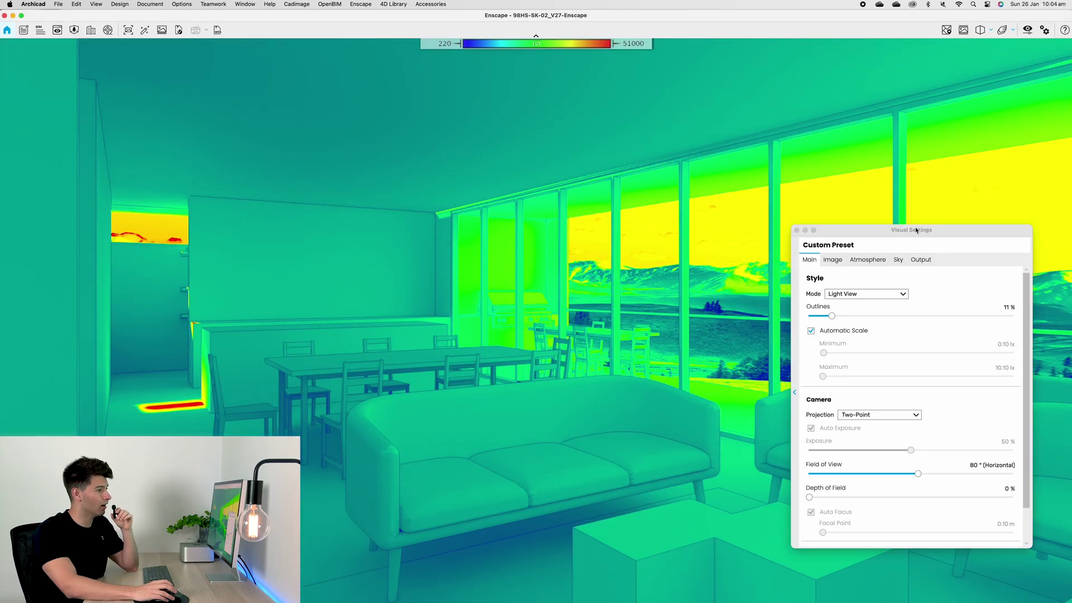
Widen the camera's field of view and look around the living room in Light View.
left_click_drag(918, 473, 987, 474)
left_click_drag(943, 246, 907, 186)
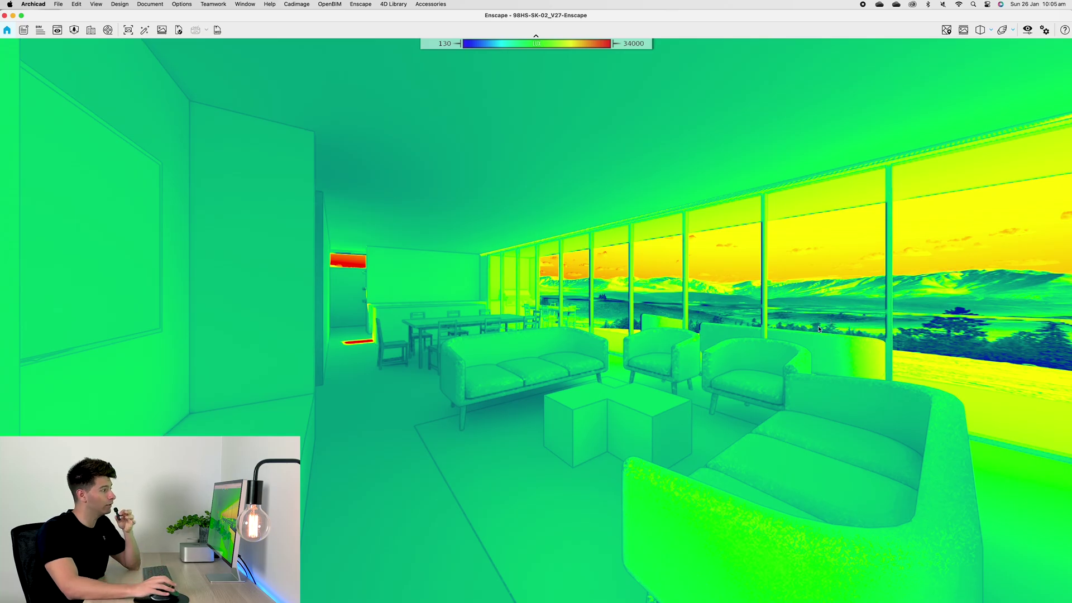
right_click_drag(818, 326, 411, 412, "shift")
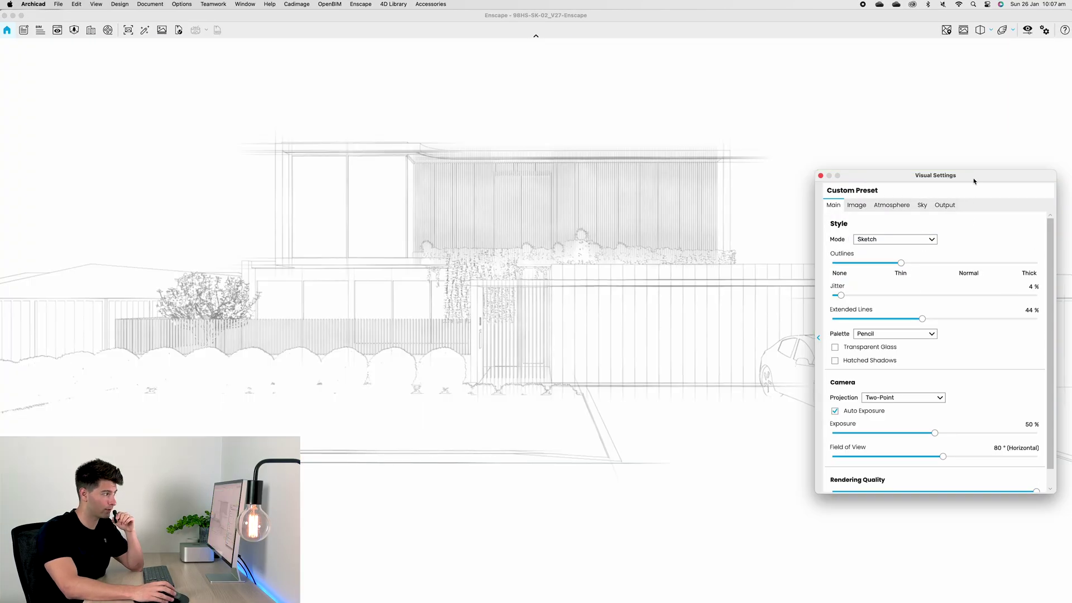
Set the Sketch style's jitter to 0% and its extended lines to 29%.
left_click_drag(974, 181, 941, 529)
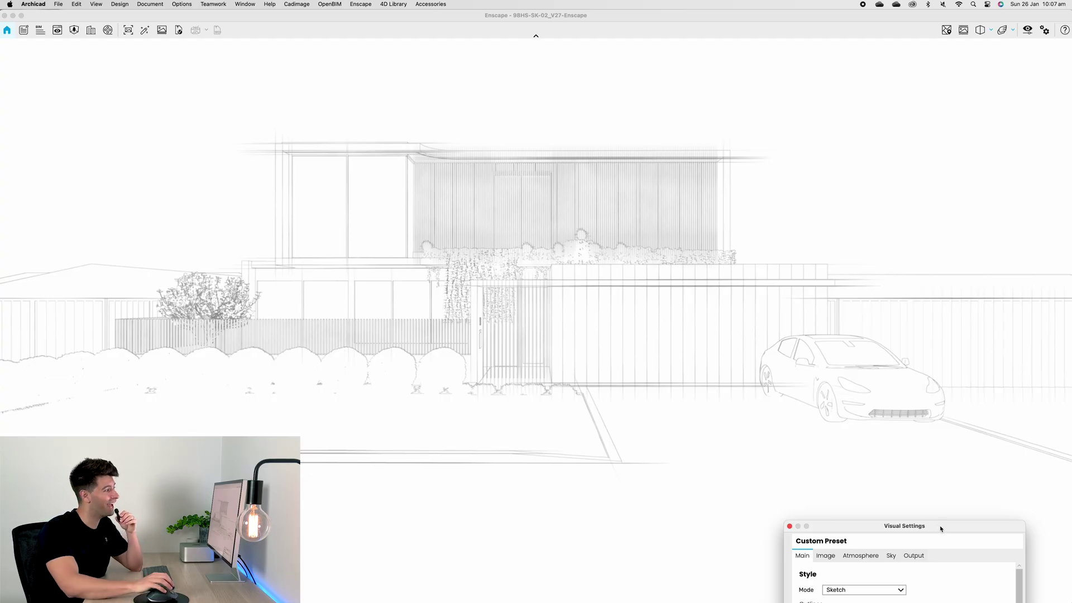
left_click_drag(941, 529, 979, 64)
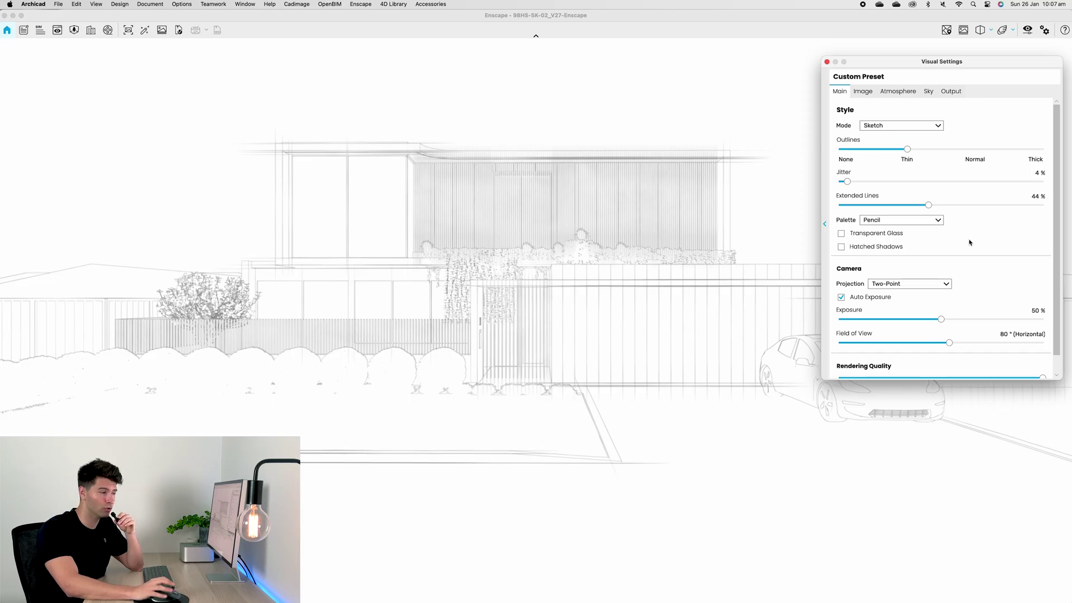
left_click_drag(848, 182, 838, 182)
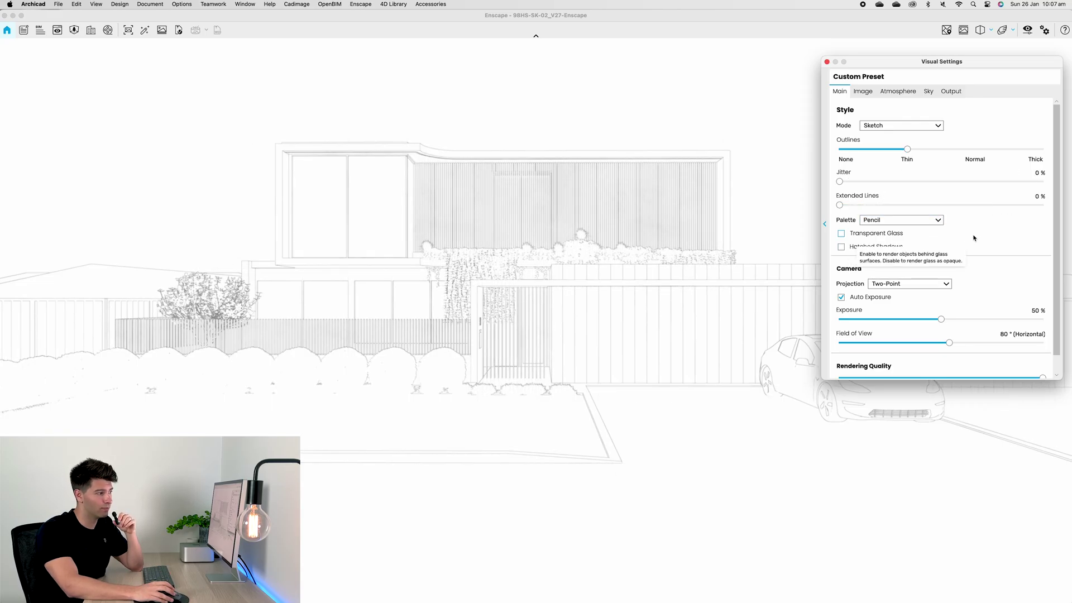
mouse_move(952, 64)
left_mouse_down()
mouse_move(892, 454)
mouse_move(910, 419)
mouse_move(919, 435)
mouse_move(891, 464)
mouse_move(896, 117)
mouse_move(935, 61)
mouse_move(967, 64)
left_mouse_up()
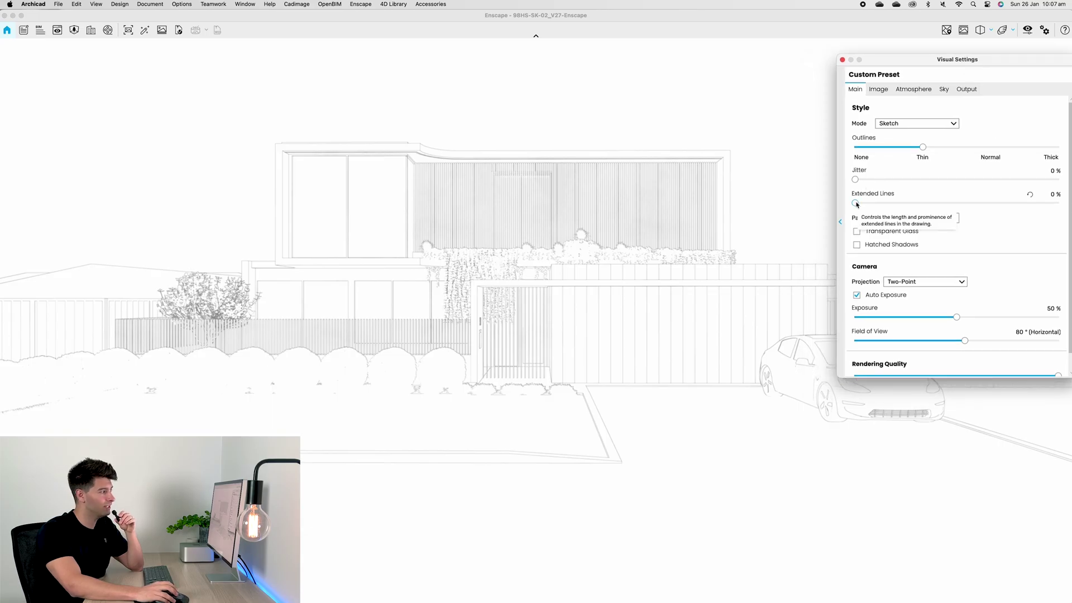
left_click_drag(856, 203, 915, 203)
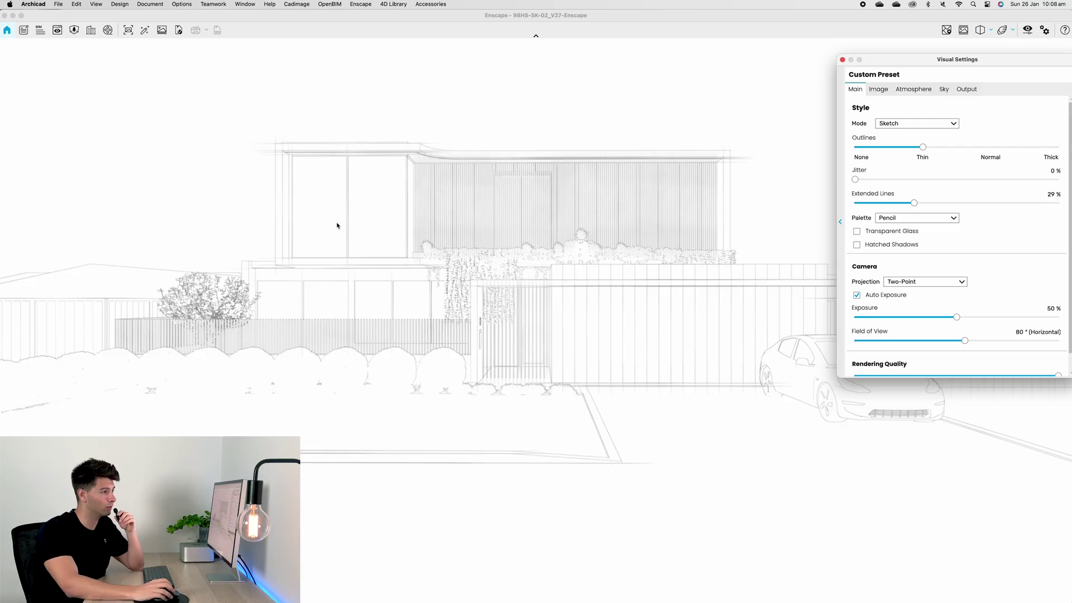
Compare sketch jitter at 98% and 0%, and settle on 64%.
left_click_drag(856, 180, 1055, 178)
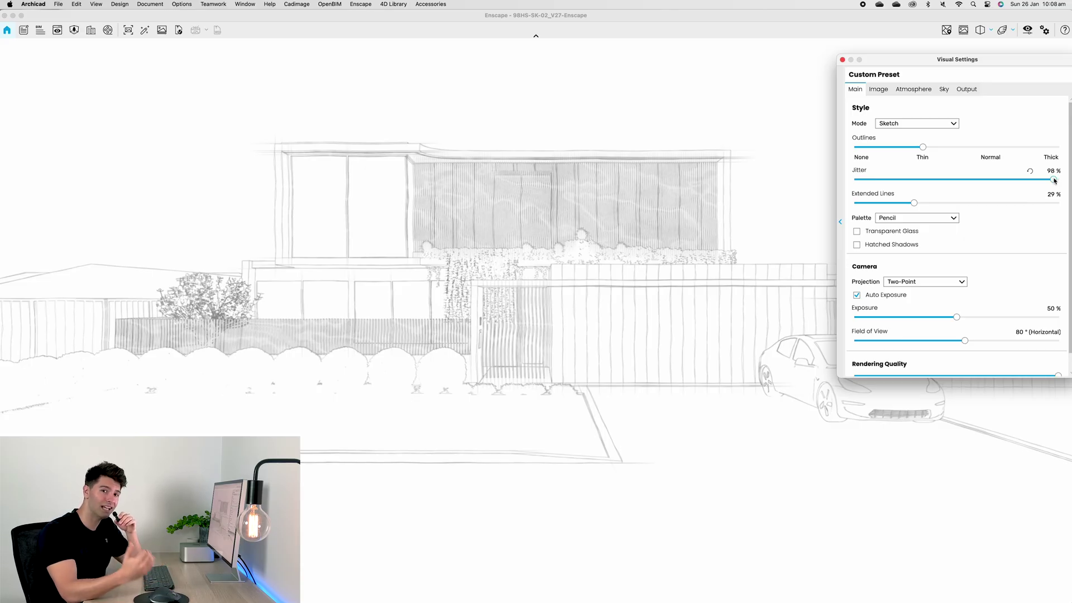
left_click_drag(1055, 181, 857, 181)
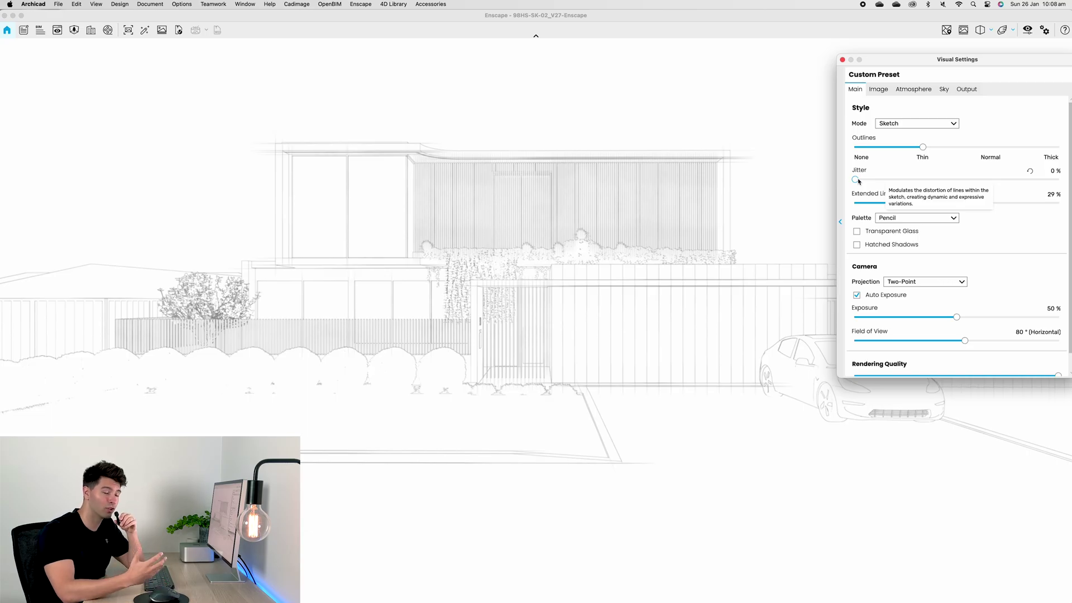
left_click_drag(859, 181, 986, 180)
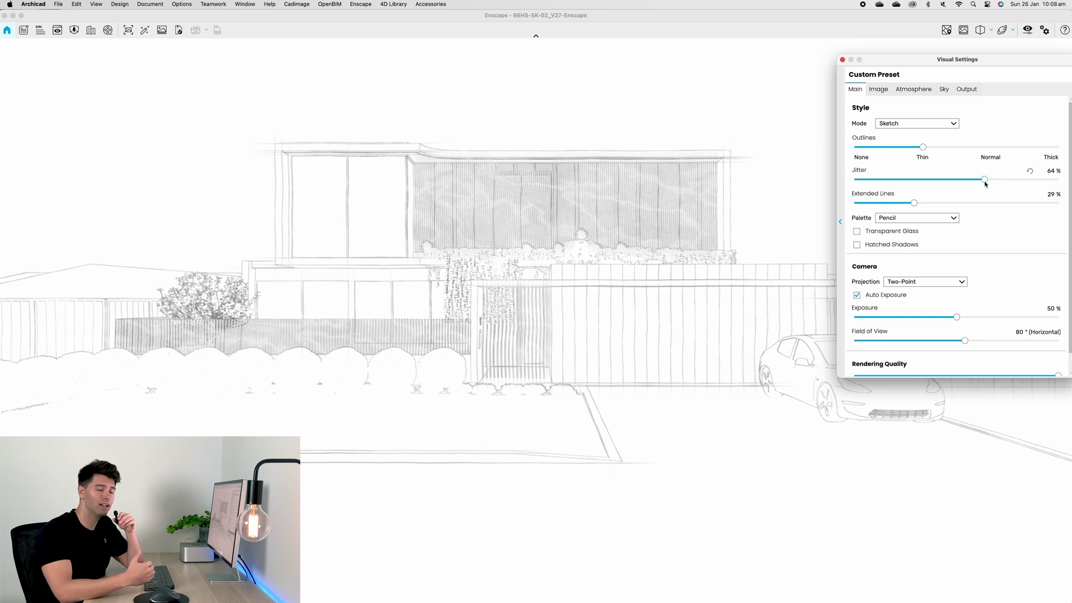
Try the Pen palette for the sketch and change it to Colored Pencil with thin outlines.
left_click(955, 219)
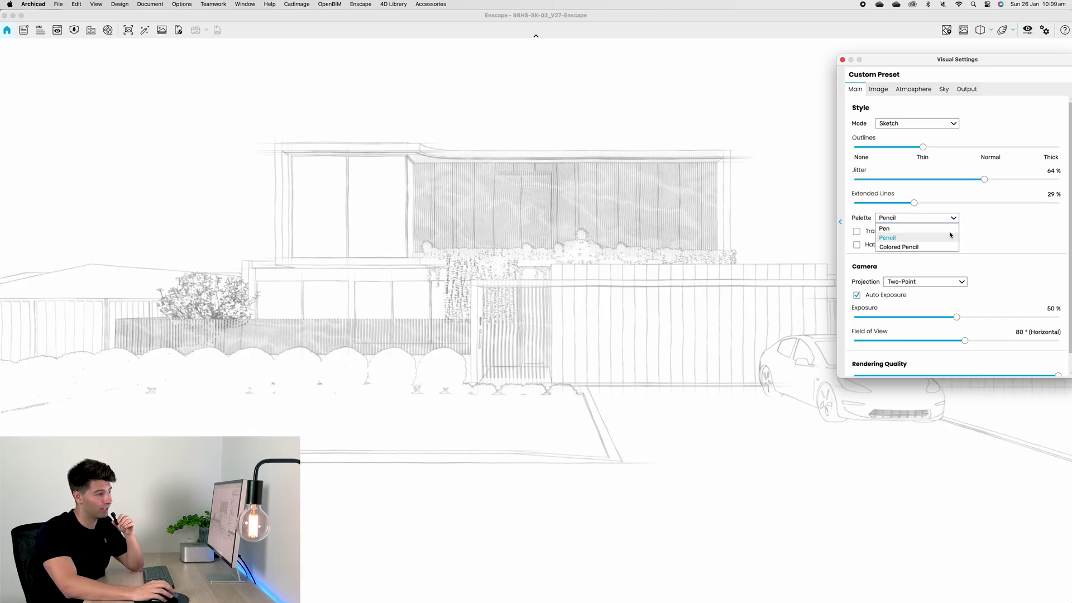
left_click(949, 229)
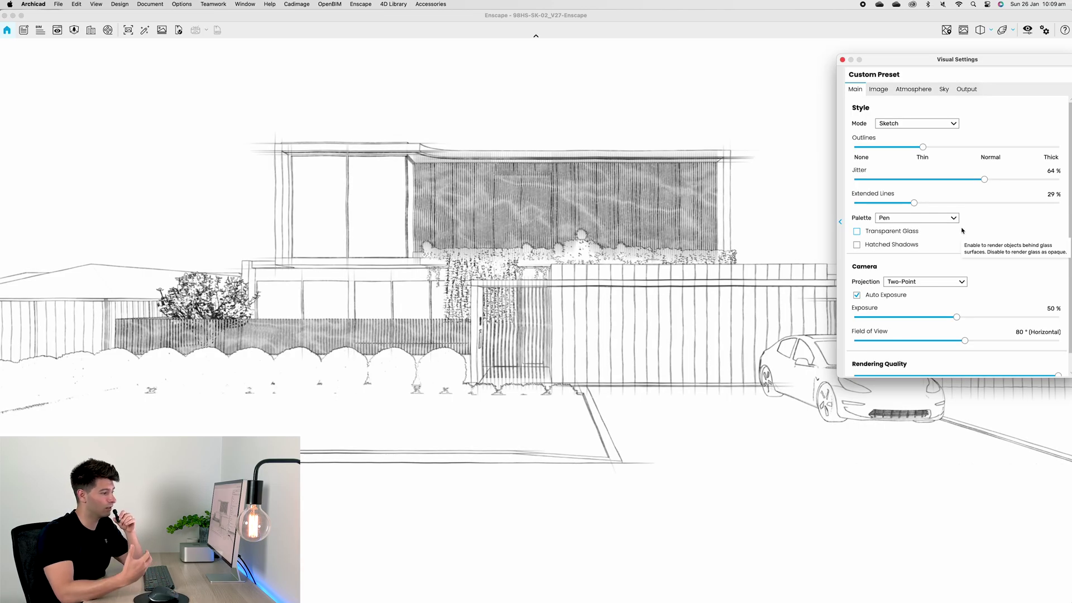
mouse_move(922, 147)
left_mouse_down()
mouse_move(1052, 148)
mouse_move(929, 147)
left_mouse_up()
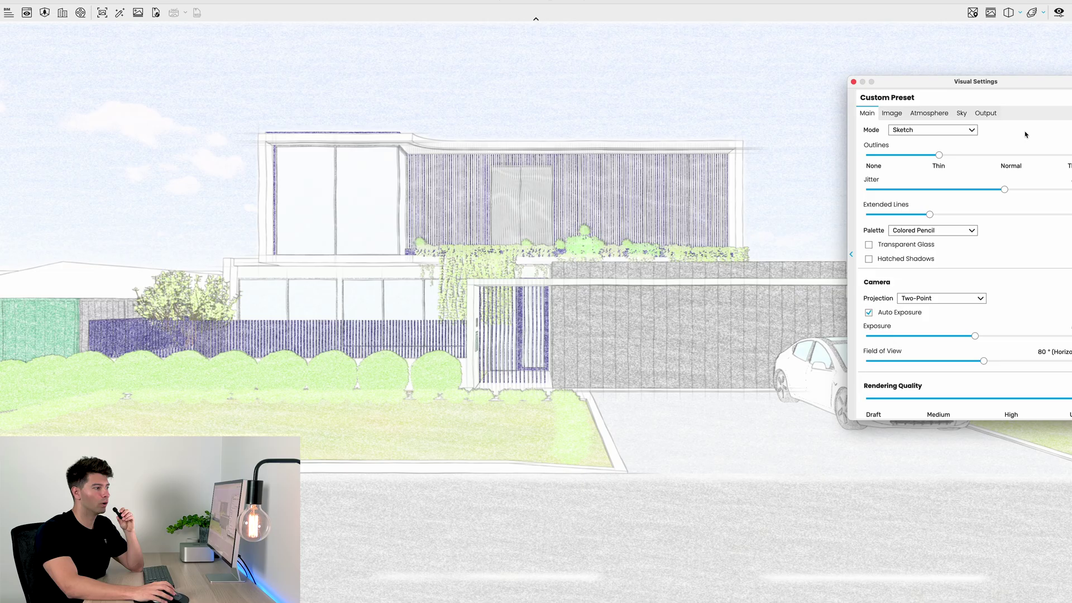
left_click_drag(1023, 82, 1021, 63)
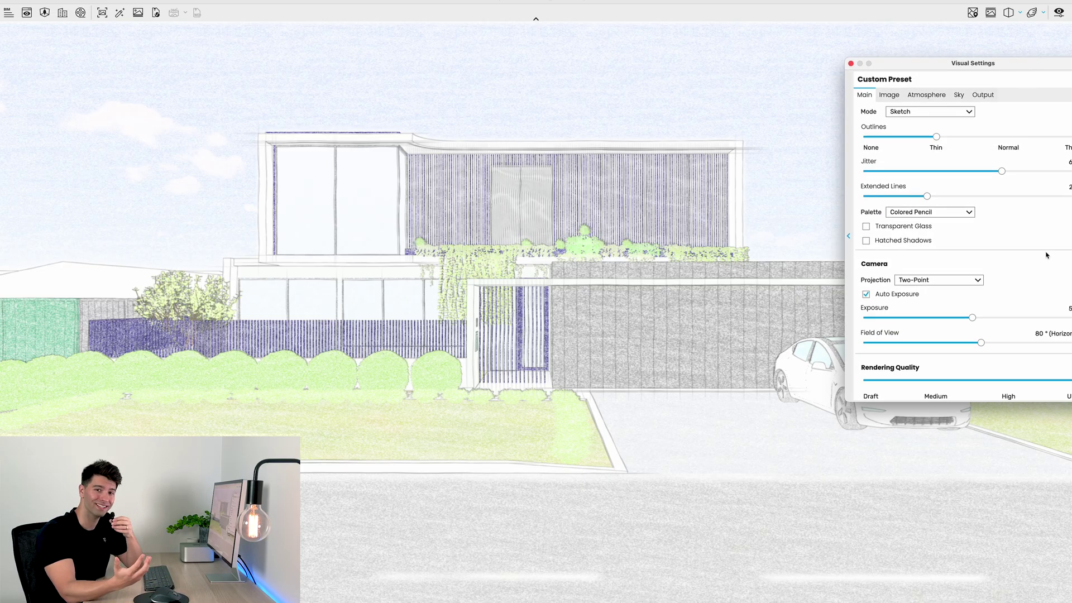
Turn on hatched shadows for the colored pencil sketch and try transparent glass on and off.
left_click(884, 228)
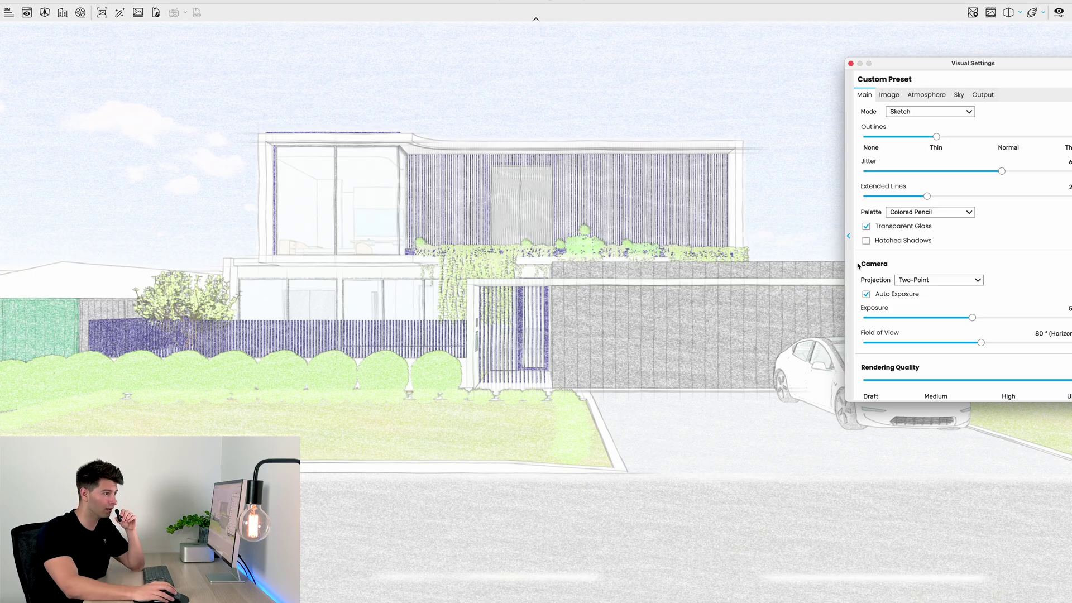
left_click(885, 242)
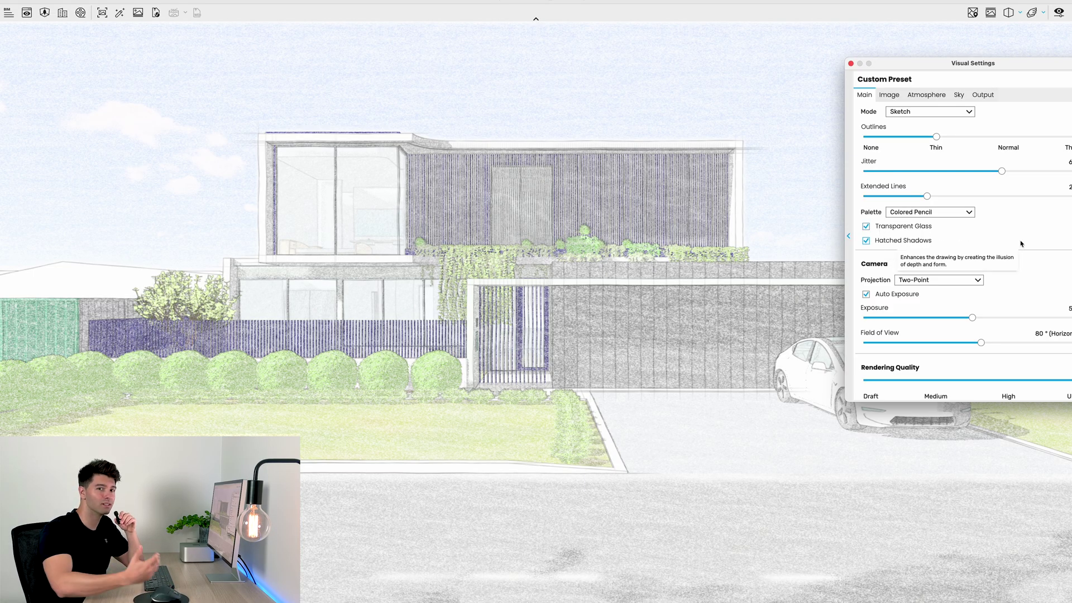
left_click(905, 227)
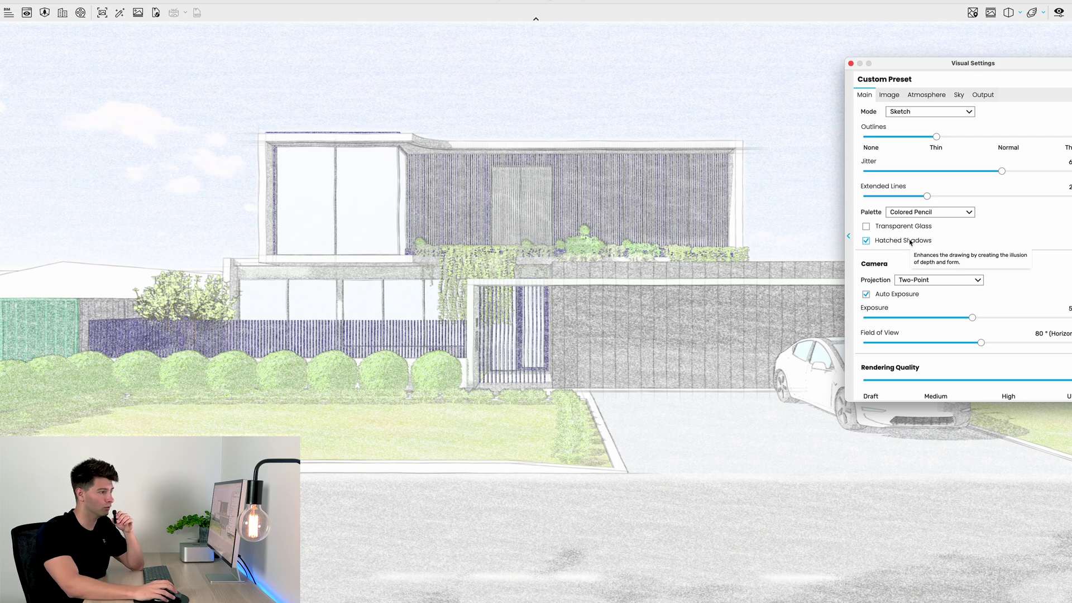
Try the hatched sketch in Pen, switch the palette to Pencil without hatched shadows, and toggle transparent glass.
left_click(945, 217)
left_click(938, 226)
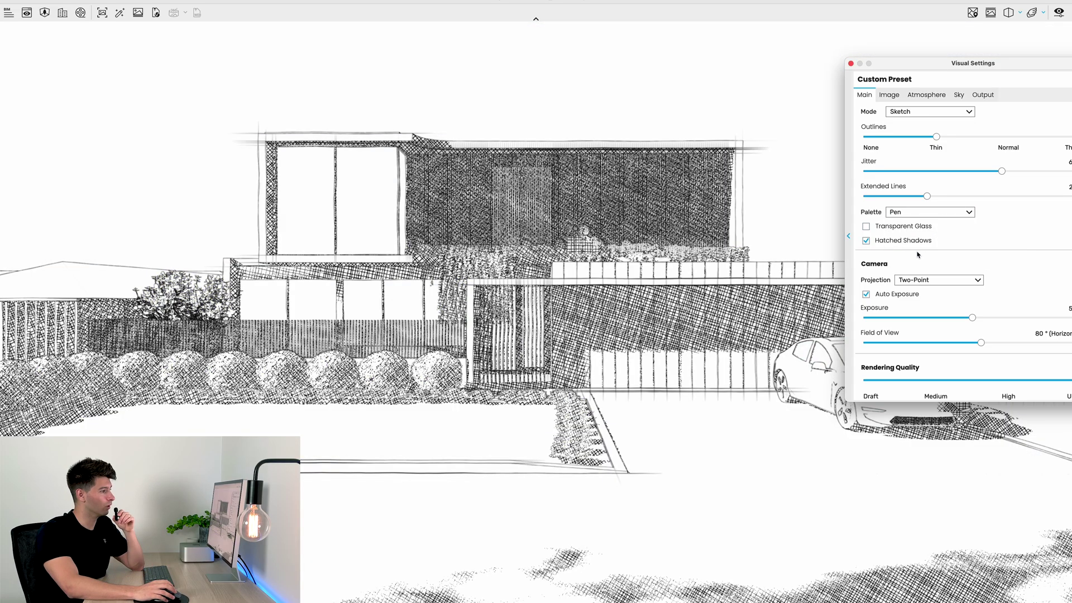
left_click(949, 212)
left_click(908, 230)
left_click(867, 241)
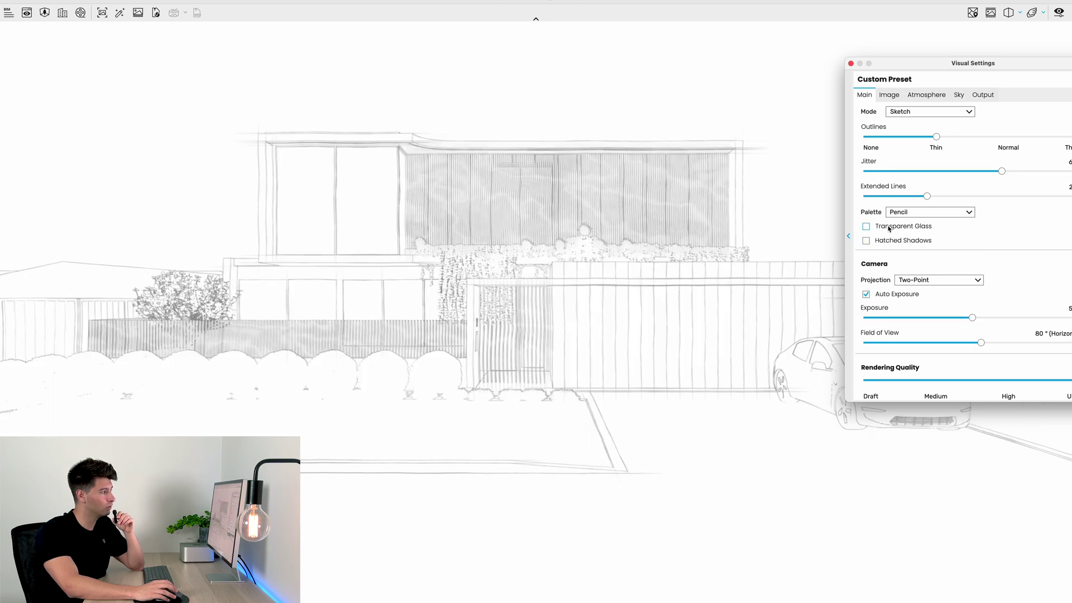
left_click(890, 227)
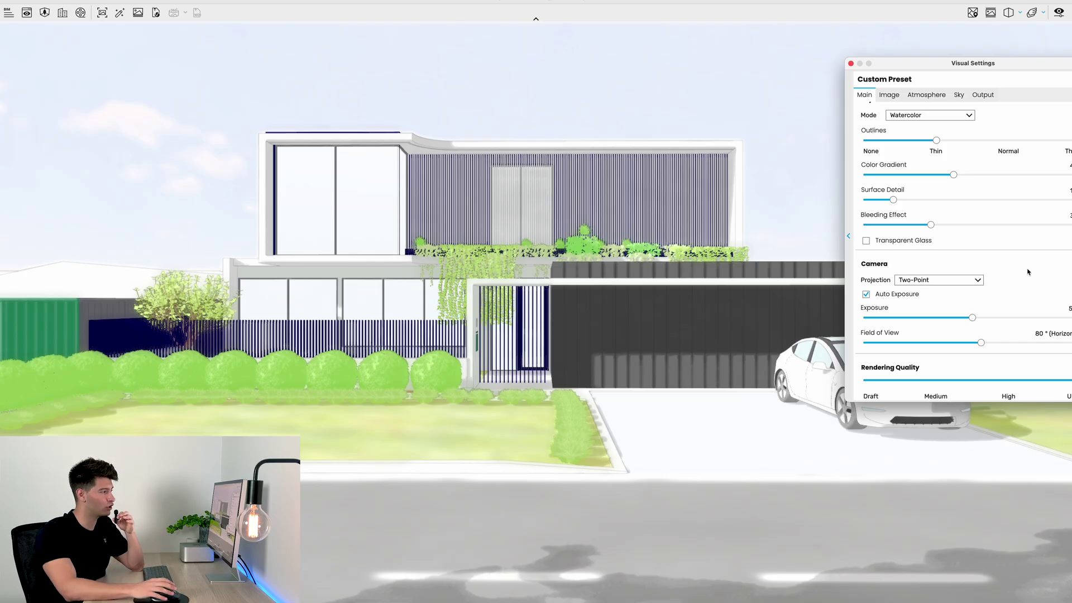
Set the outlines of the Watercolor style to None.
mouse_move(1000, 63)
left_mouse_down()
mouse_move(1022, 53)
mouse_move(1000, 51)
left_mouse_up()
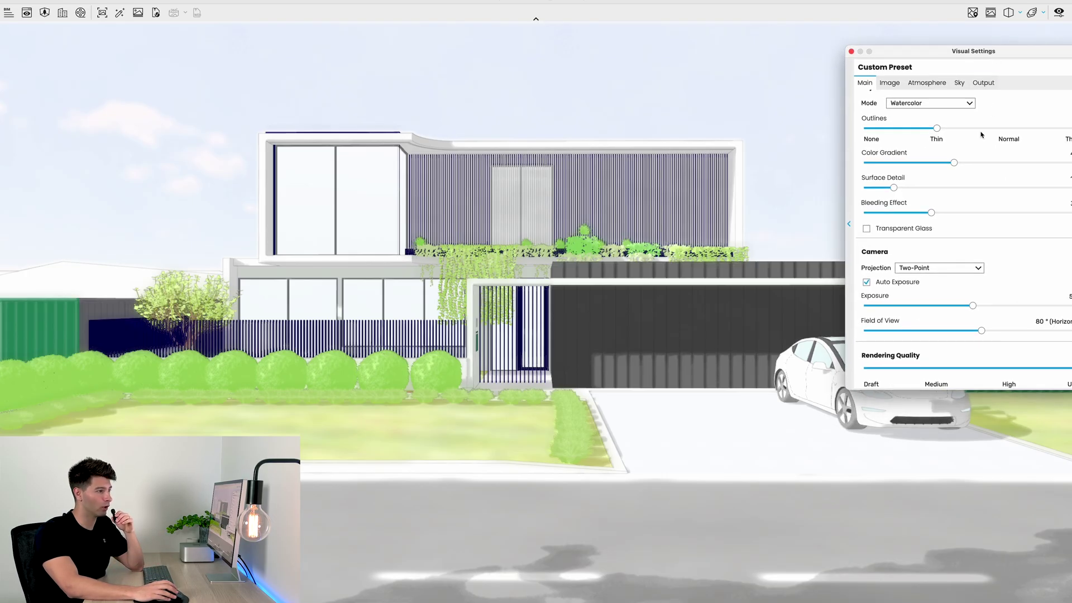
left_click_drag(937, 128, 867, 130)
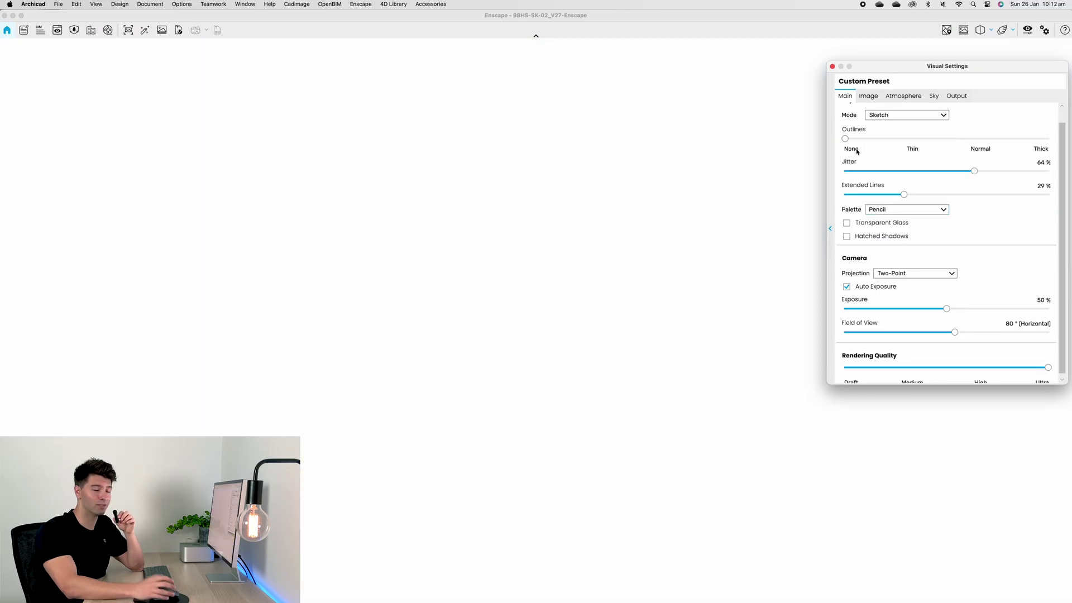
Switch the rendering style mode from Sketch to Watercolor.
left_click(894, 114)
left_click(883, 114)
left_click(883, 114)
left_click(884, 171)
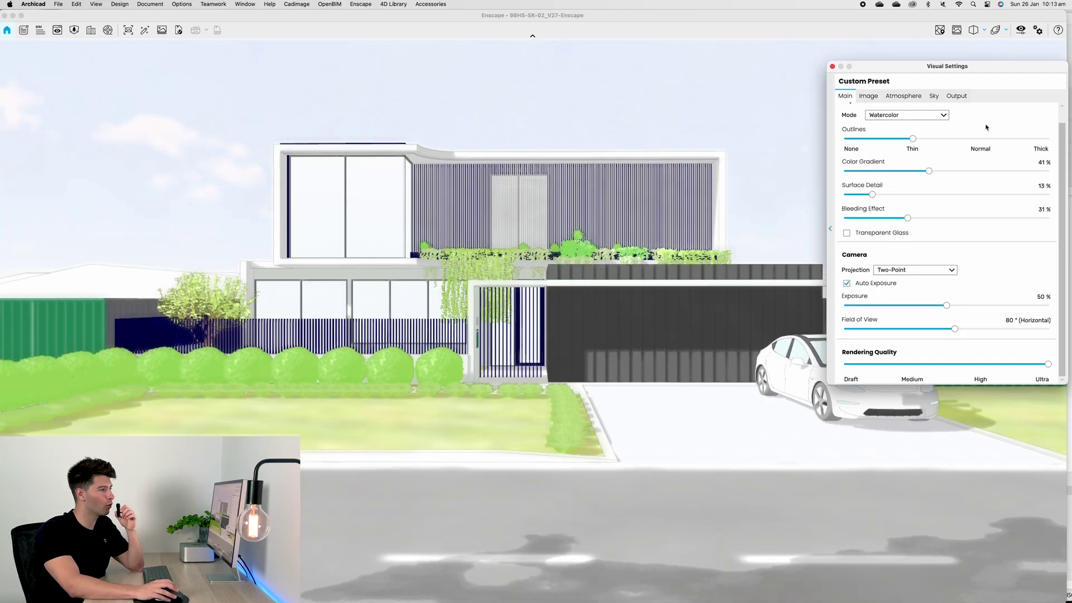
Try the Watercolor color gradient at 76%, 0% and 100%, and set it to 54%.
left_click_drag(913, 139, 998, 171)
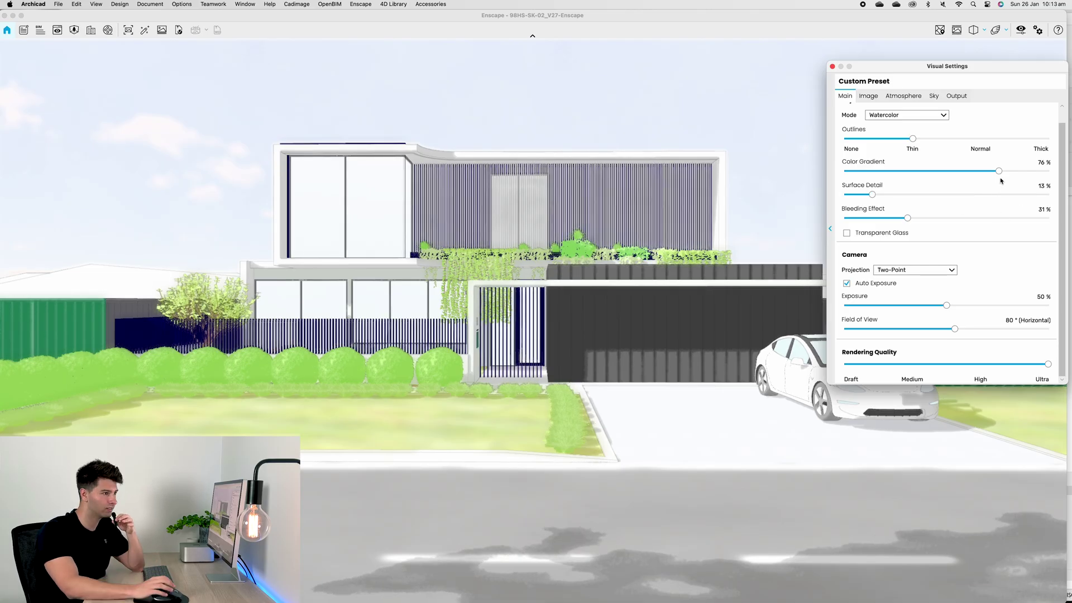
left_click_drag(1000, 170, 844, 171)
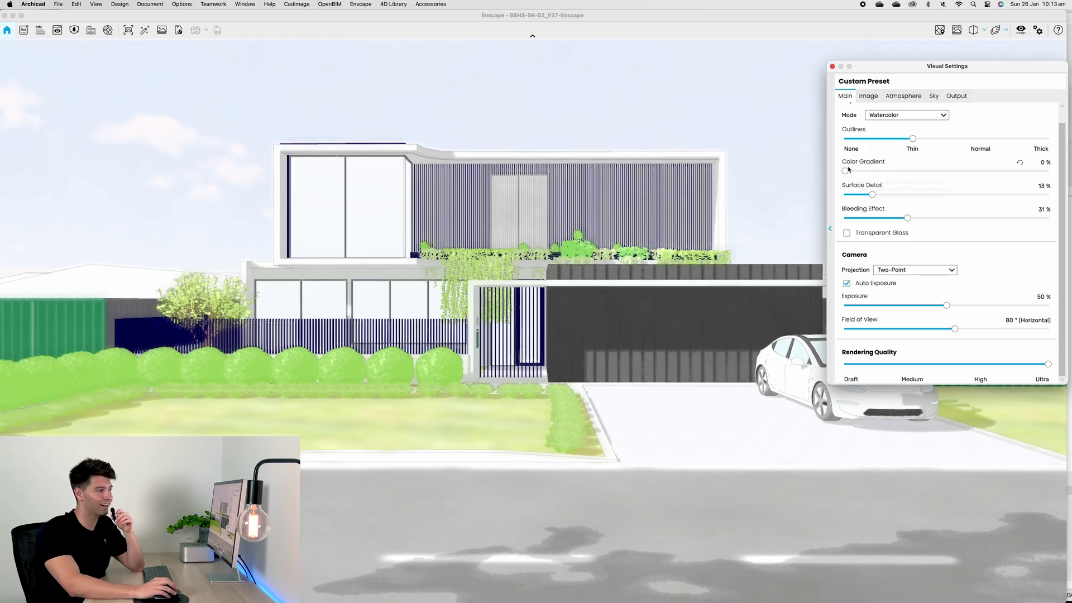
left_click_drag(845, 171, 1051, 171)
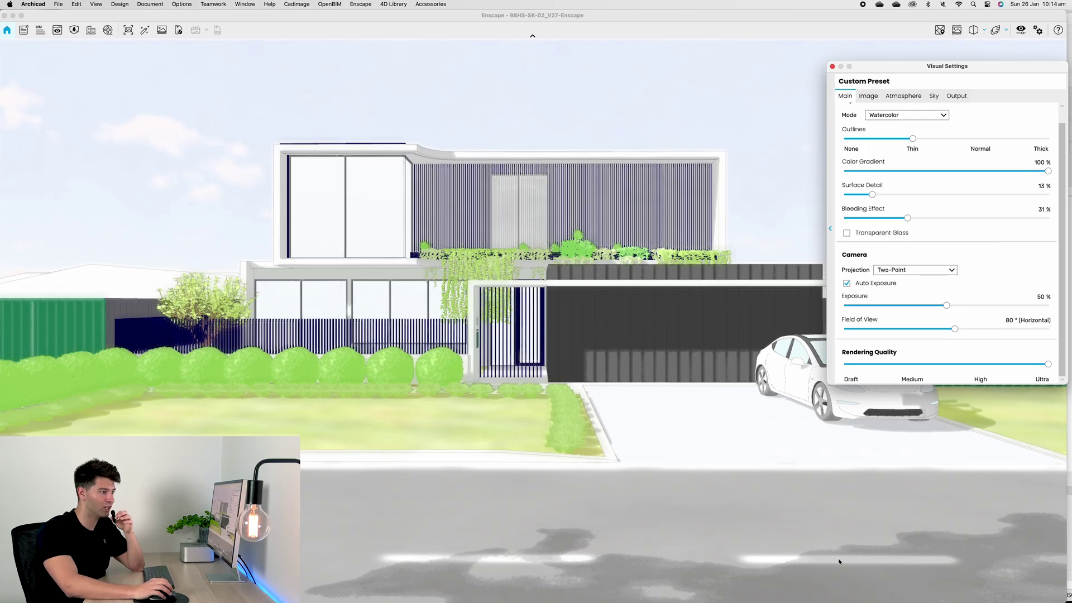
left_click_drag(1048, 171, 955, 171)
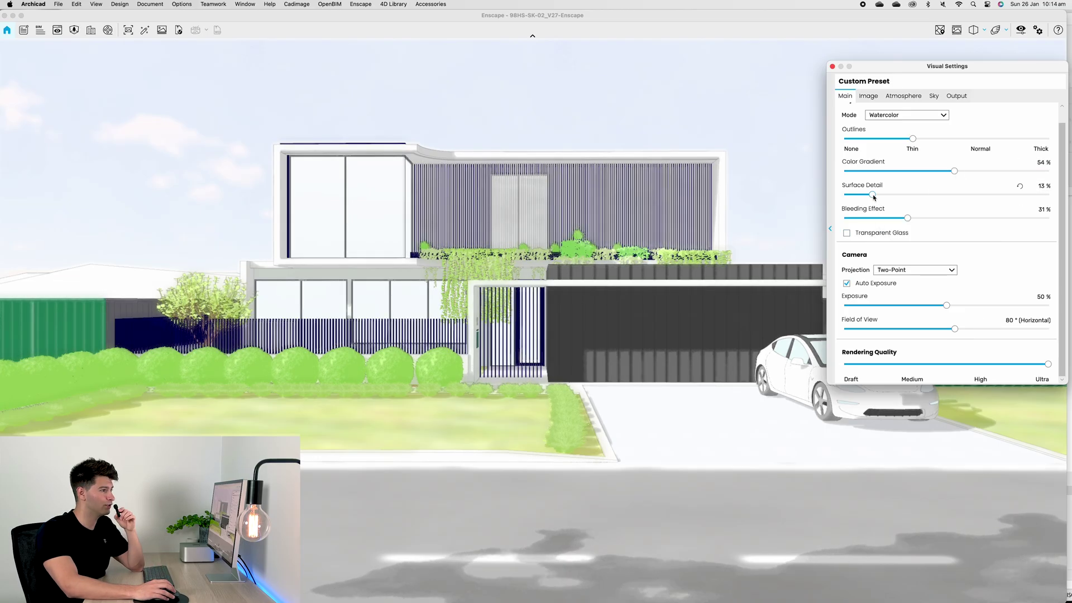
Try the Watercolor surface detail at 0%, 100% and 9%, and set it to 51%.
left_click_drag(873, 194, 838, 193)
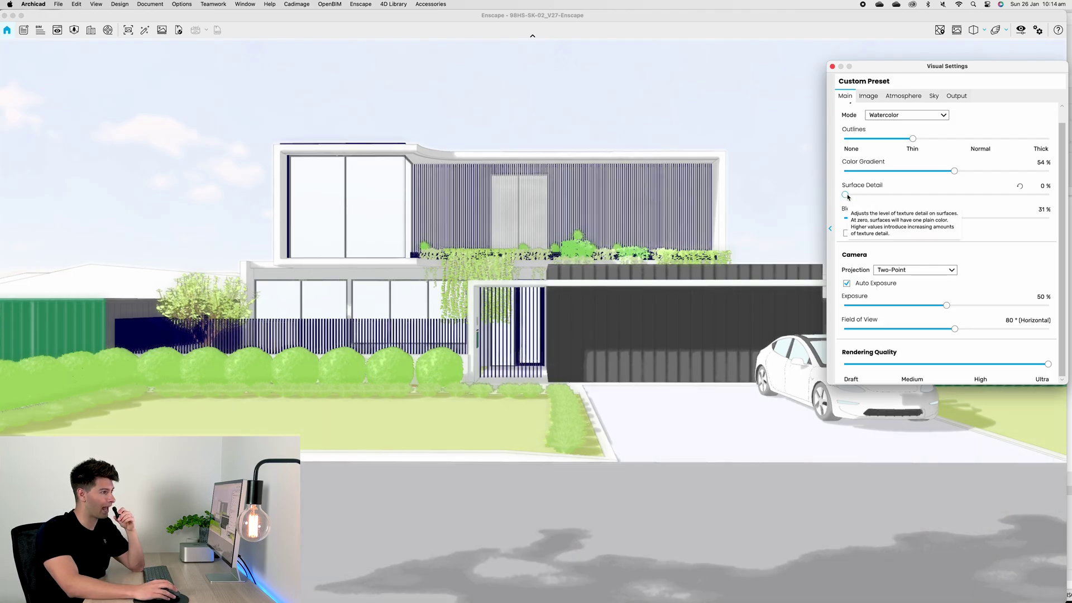
left_click_drag(846, 195, 1048, 195)
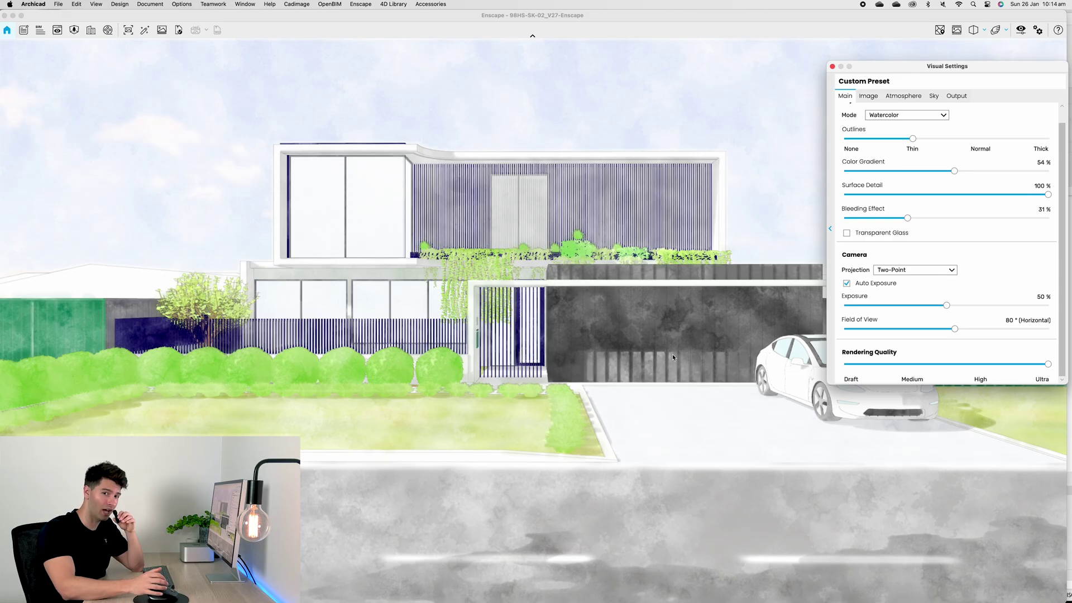
left_click_drag(1048, 195, 864, 196)
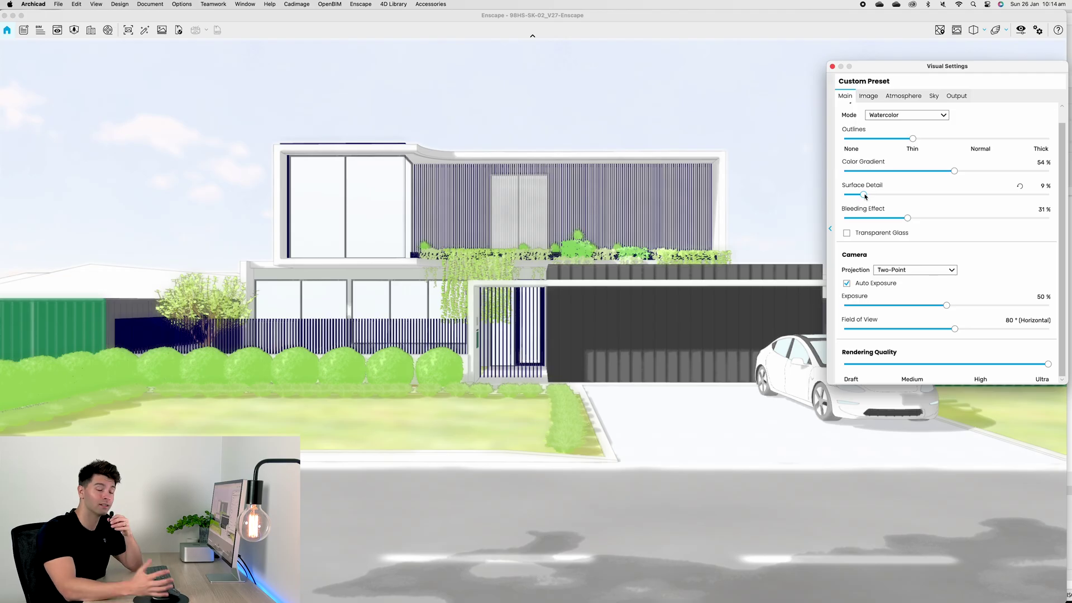
left_click_drag(864, 195, 949, 195)
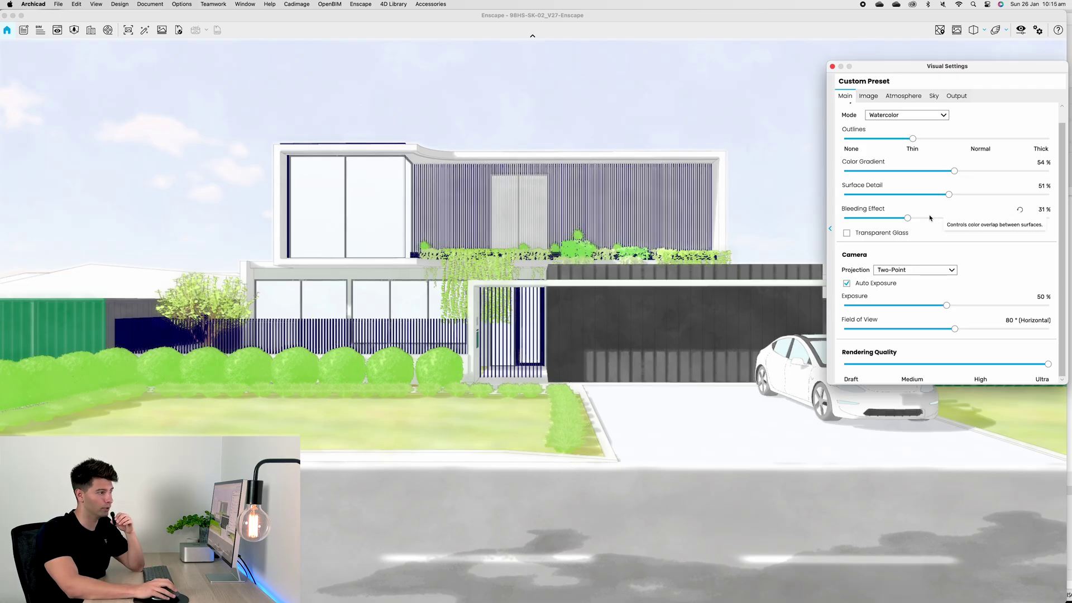
Raise the Watercolor bleeding effect to 73% and try the transparent glass option.
left_click_drag(911, 220, 990, 220)
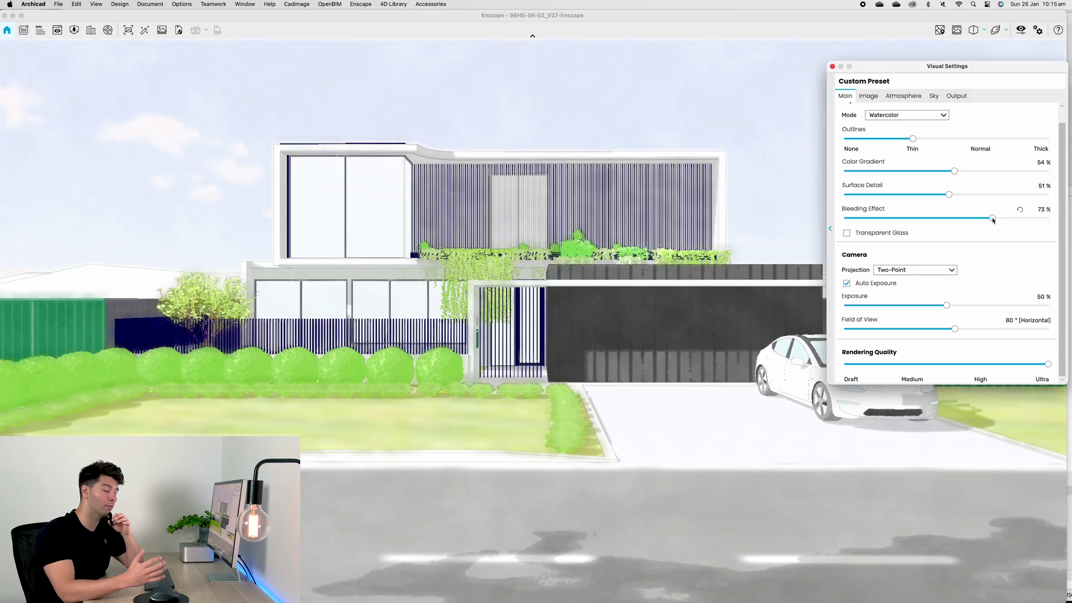
left_click(877, 235)
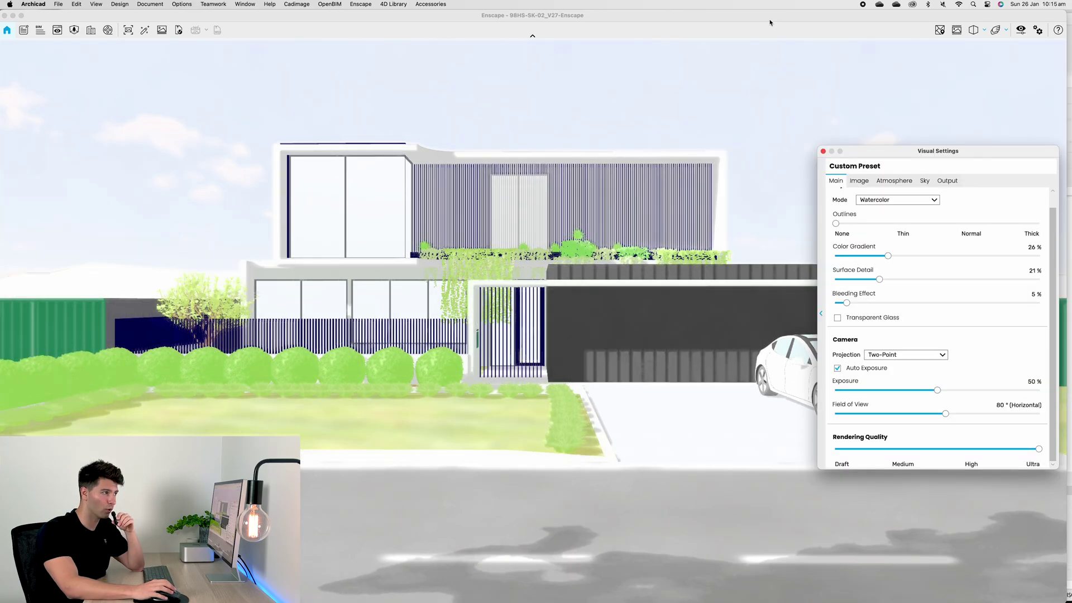
Switch the rendering mode to Sketch with thin outlines, 0% jitter and 38% extended lines.
left_click_drag(1026, 151, 997, 96)
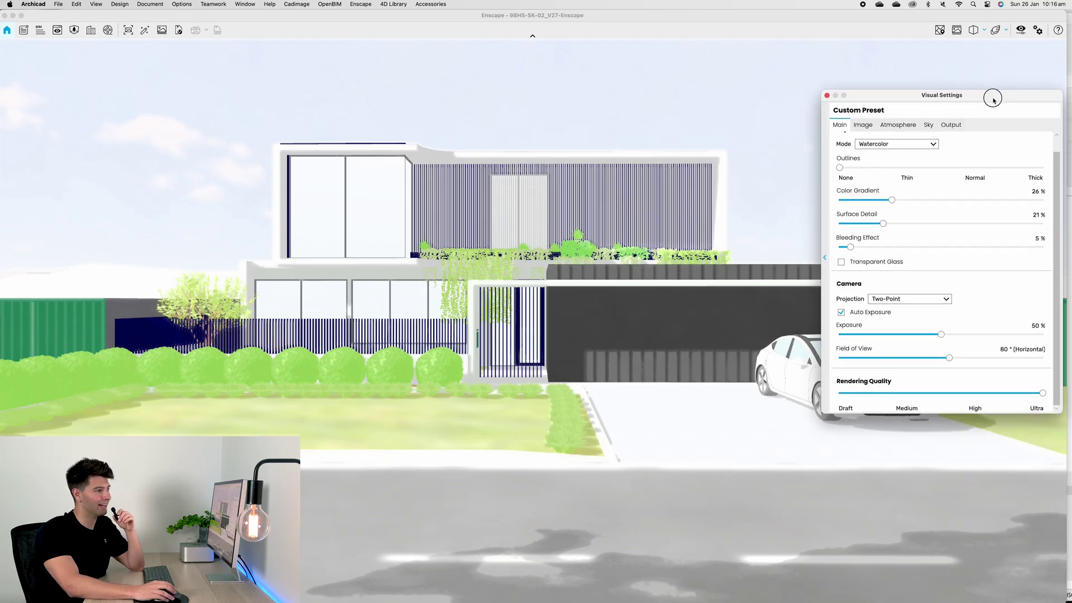
left_click(928, 146)
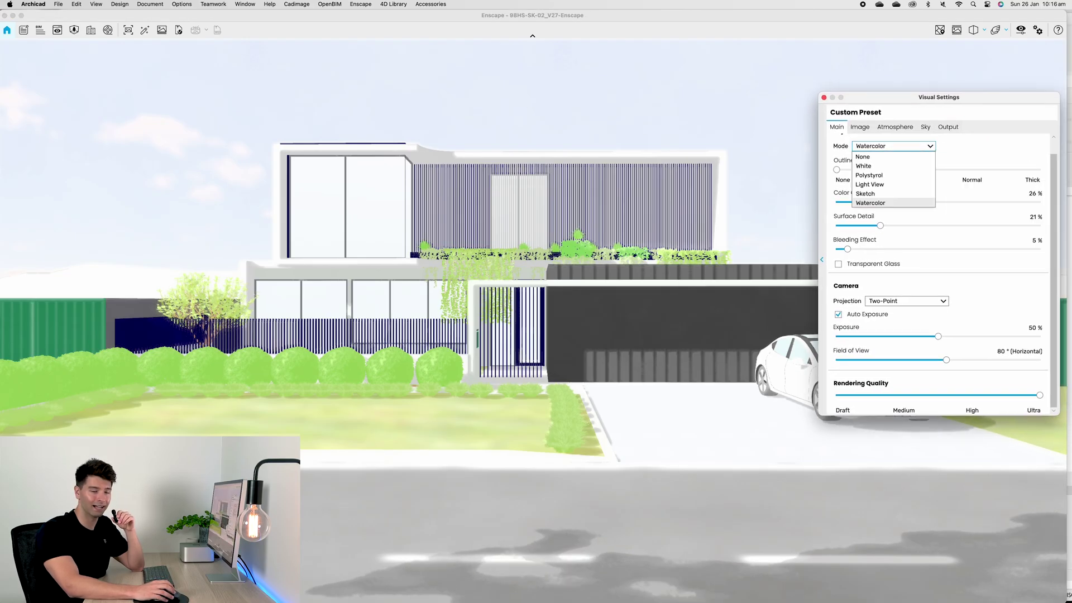
left_click(896, 194)
left_click(873, 170)
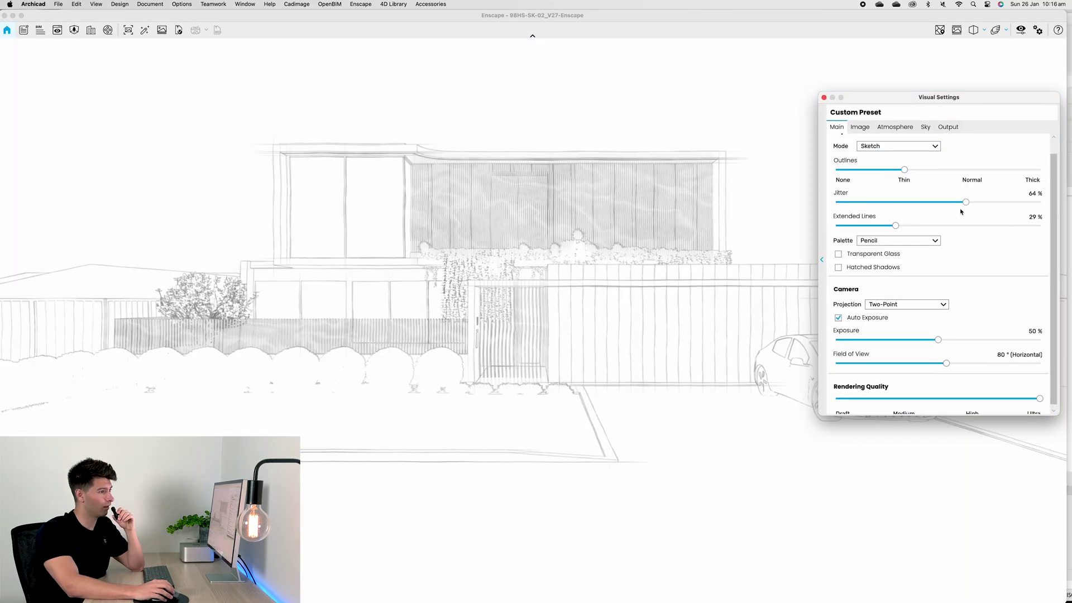
left_click_drag(966, 201, 837, 201)
mouse_move(896, 225)
left_mouse_down()
mouse_move(885, 224)
mouse_move(916, 226)
left_mouse_up()
left_click_drag(904, 169, 941, 171)
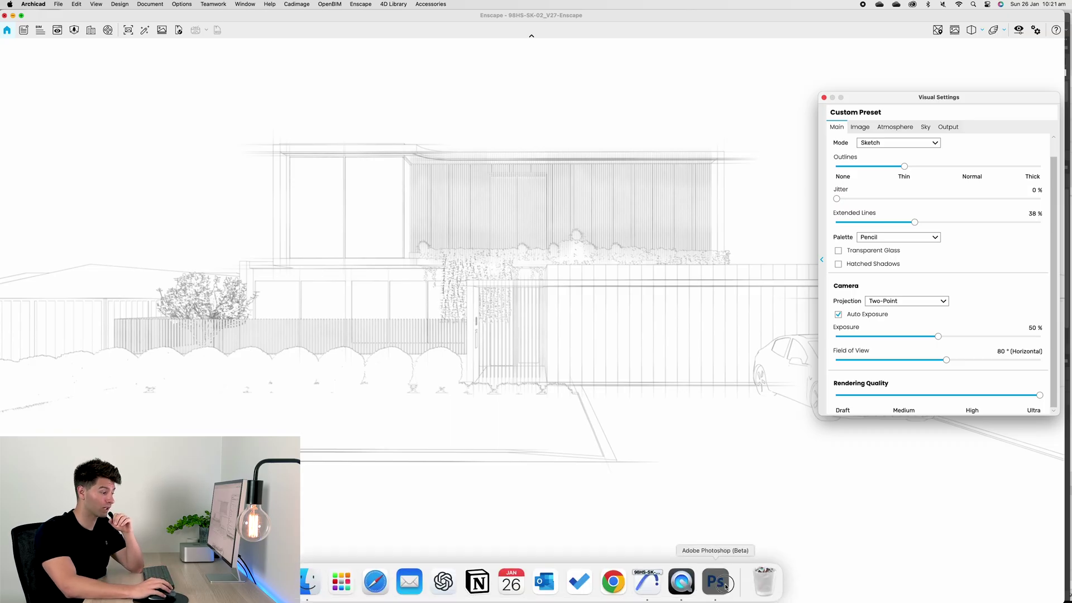
left_click(717, 584)
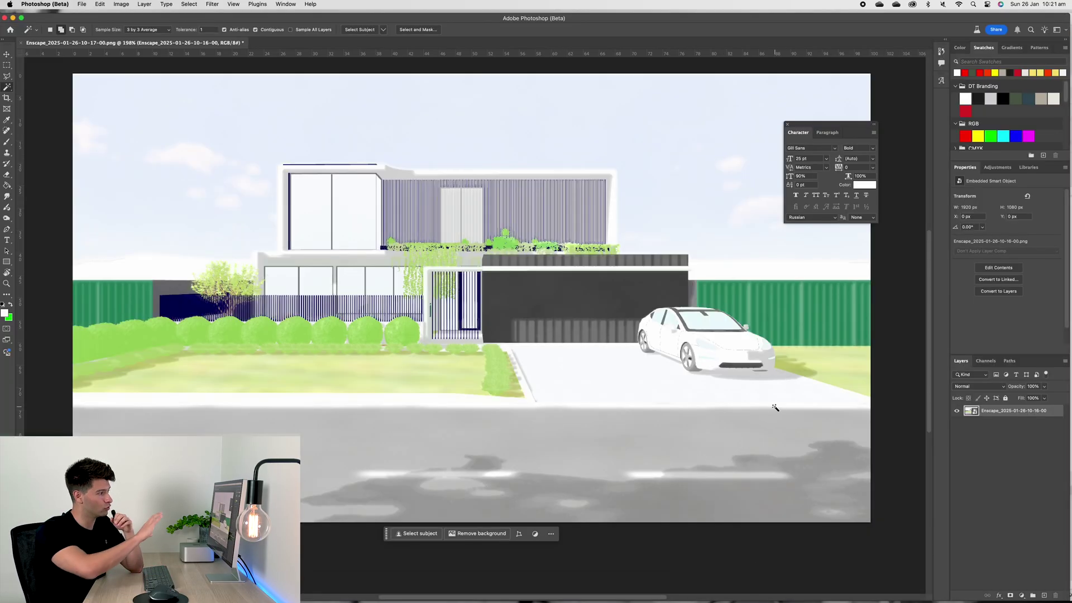
scroll(774, 407, "up", 1)
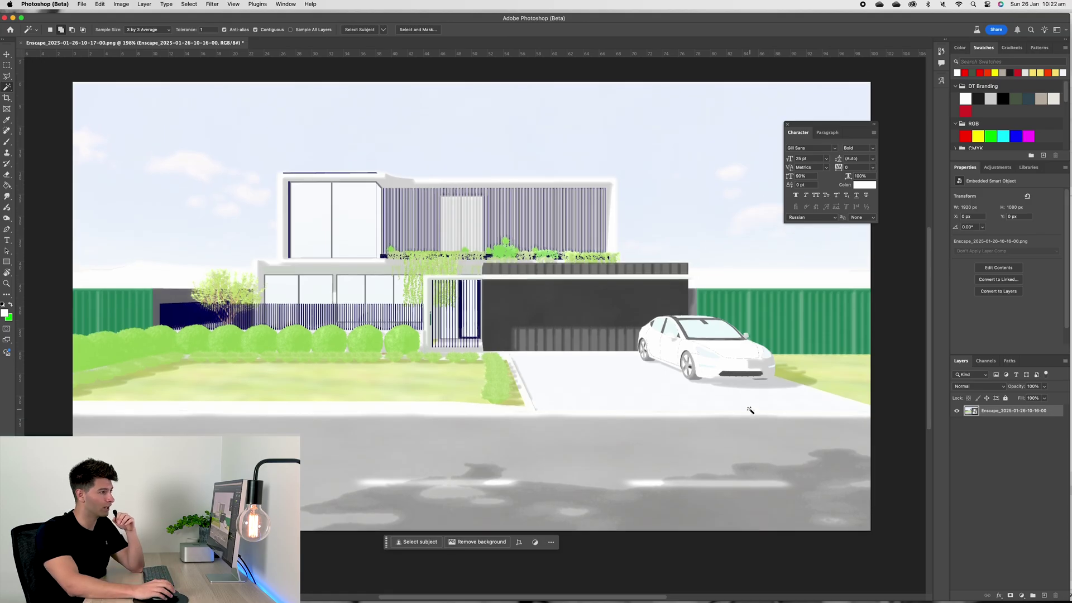
left_click(788, 125)
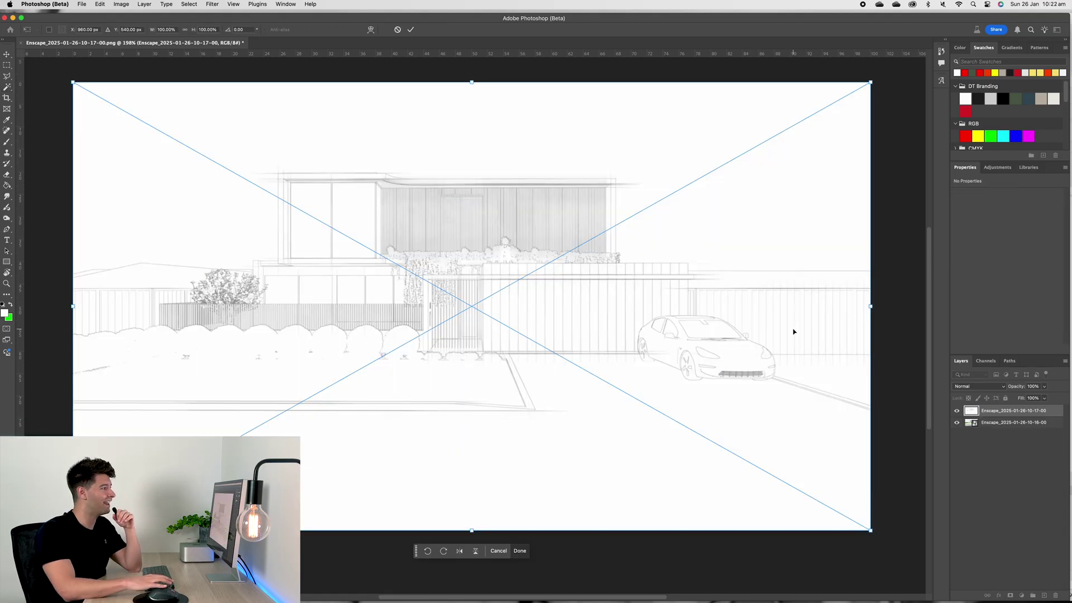
key("Return")
key("w")
Set the sketch layer's blend mode to Multiply and merge it with the watercolor layer.
left_click(986, 386)
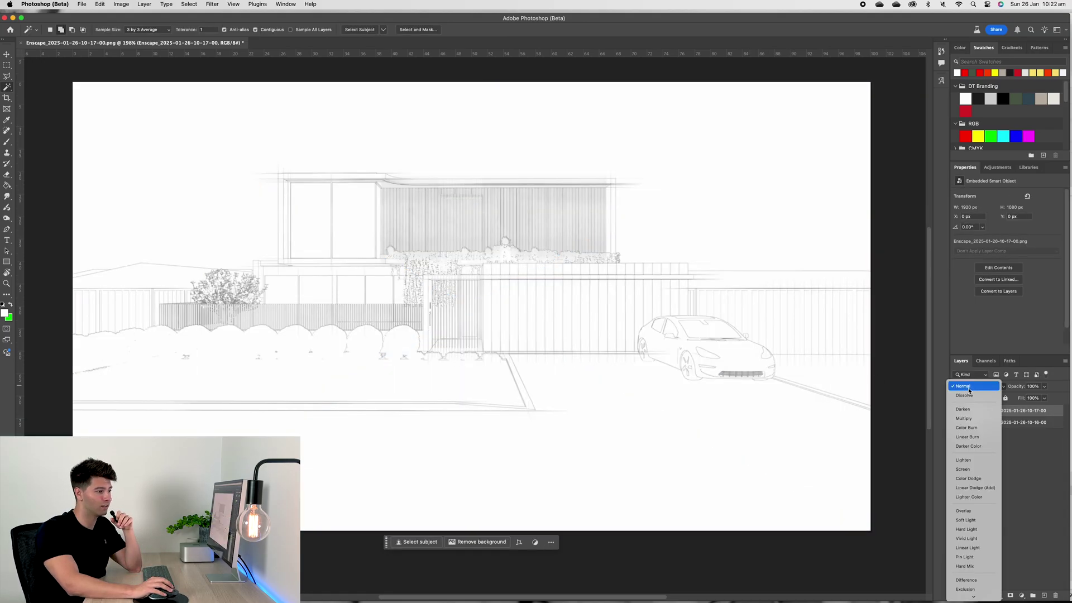
left_click(986, 386)
left_click(987, 387)
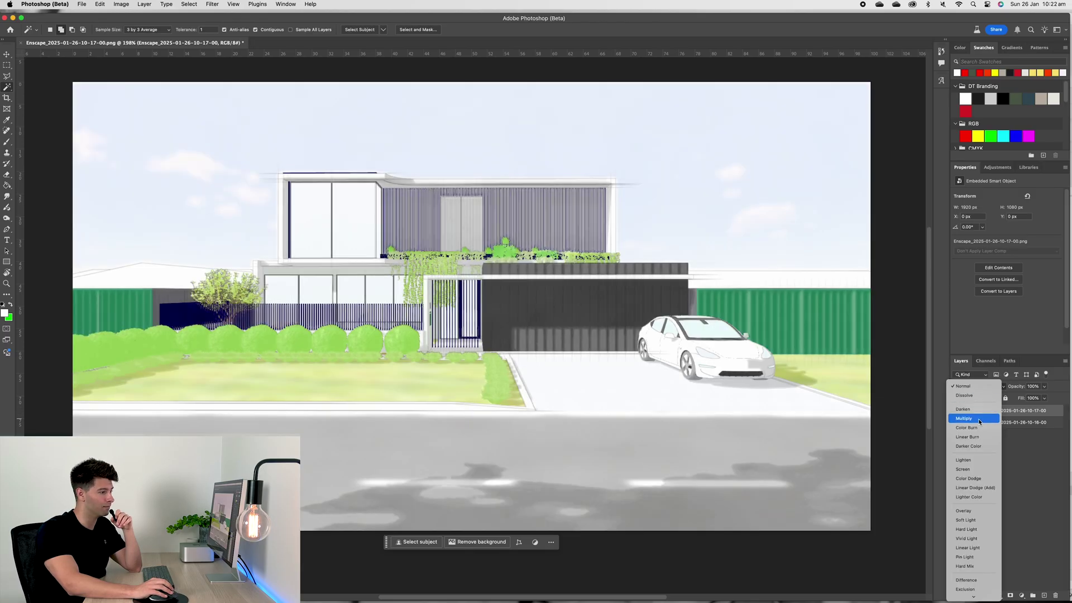
left_click(965, 419)
scroll(901, 489, "up", 2)
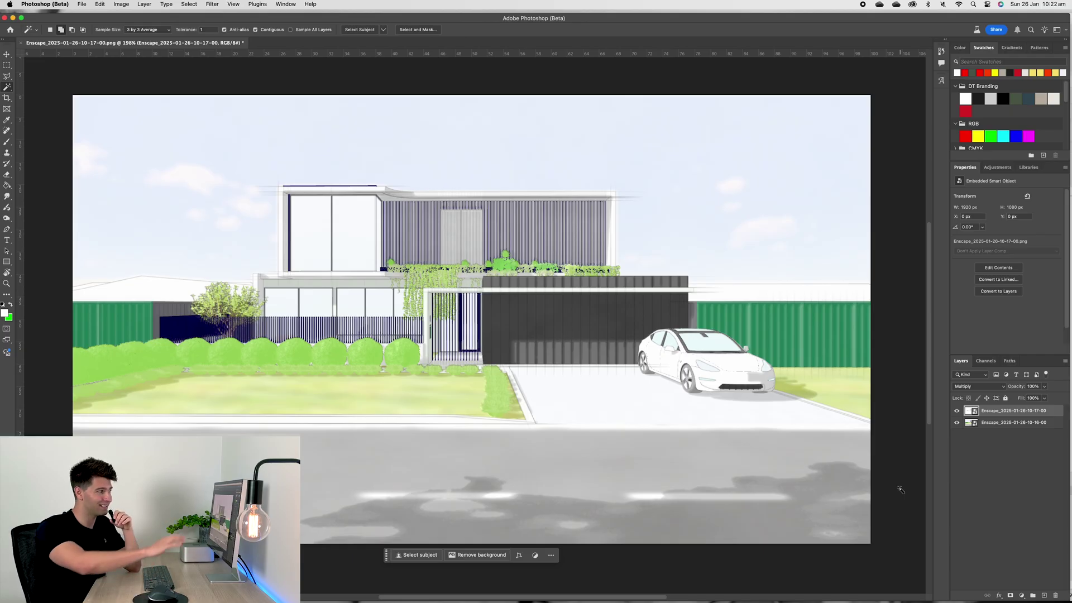
key("super+shift+e")
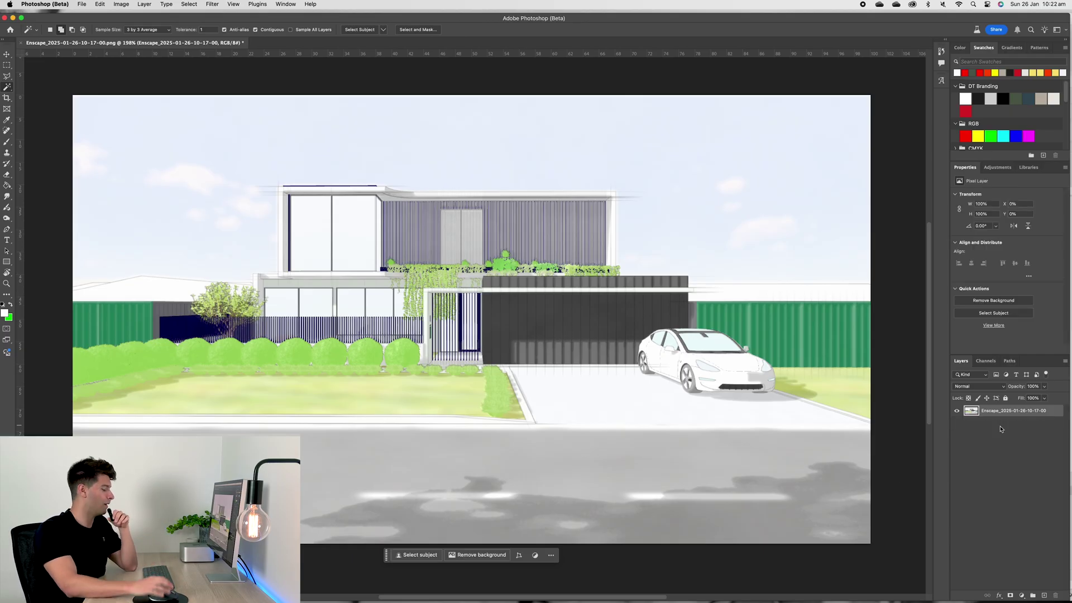
Fade the outer edges of the merged image to white using a large soft Eraser above a white layer.
key("e")
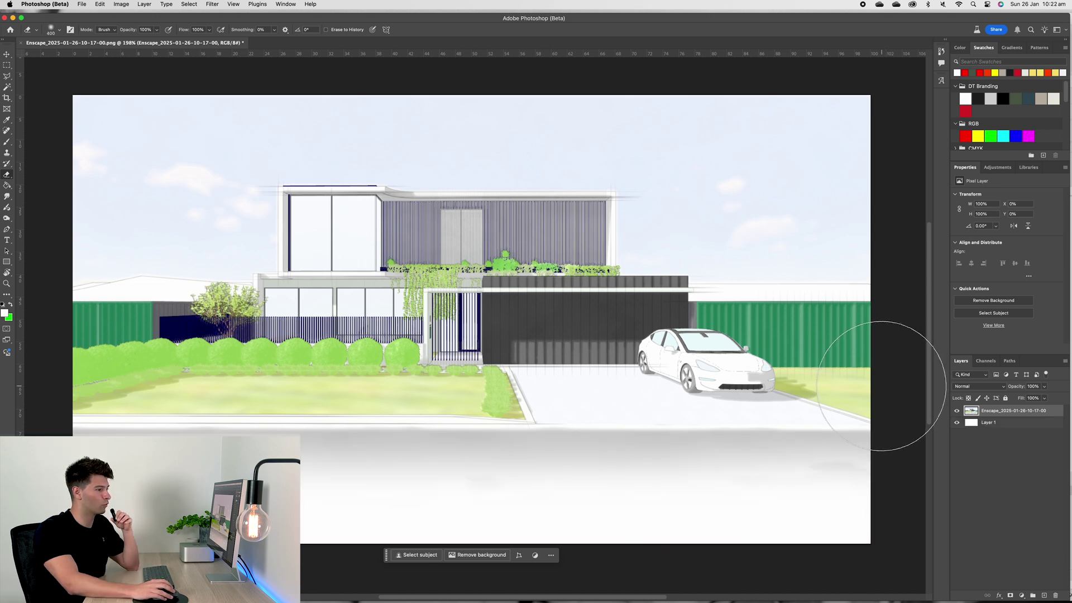
mouse_move(896, 383)
left_mouse_down()
mouse_move(887, 332)
mouse_move(765, 224)
mouse_move(814, 246)
mouse_move(791, 200)
mouse_move(846, 194)
mouse_move(765, 122)
mouse_move(592, 84)
mouse_move(96, 100)
mouse_move(107, 153)
mouse_move(50, 255)
mouse_move(47, 357)
mouse_move(73, 489)
mouse_move(290, 524)
mouse_move(844, 438)
left_mouse_up()
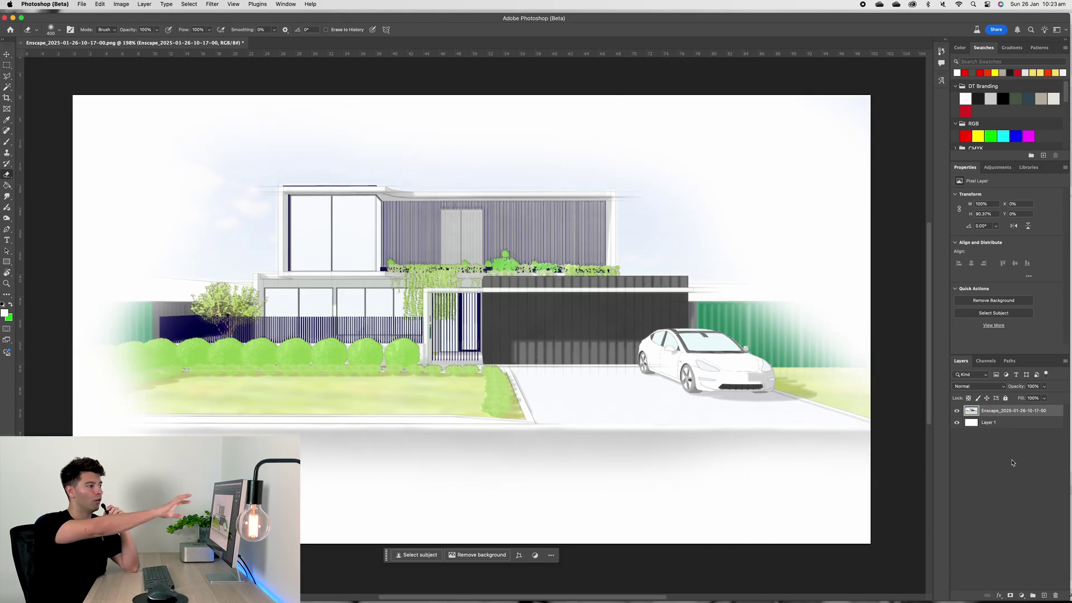